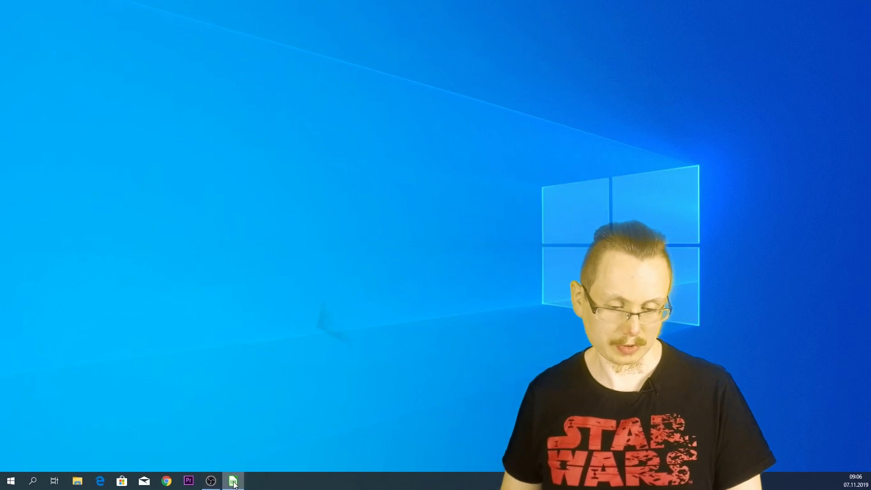
- Bring up the LibreOffice Calc window from the taskbar
{"action": "left_click", "coordinate": [233, 481]}
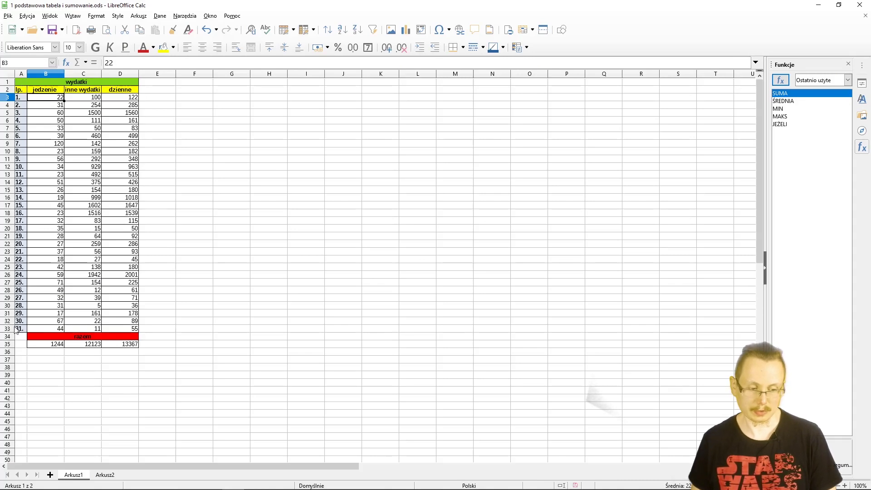
- On the empty Arkusz2 sheet, select the table area A1:E33
{"action": "left_click", "coordinate": [104, 475]}
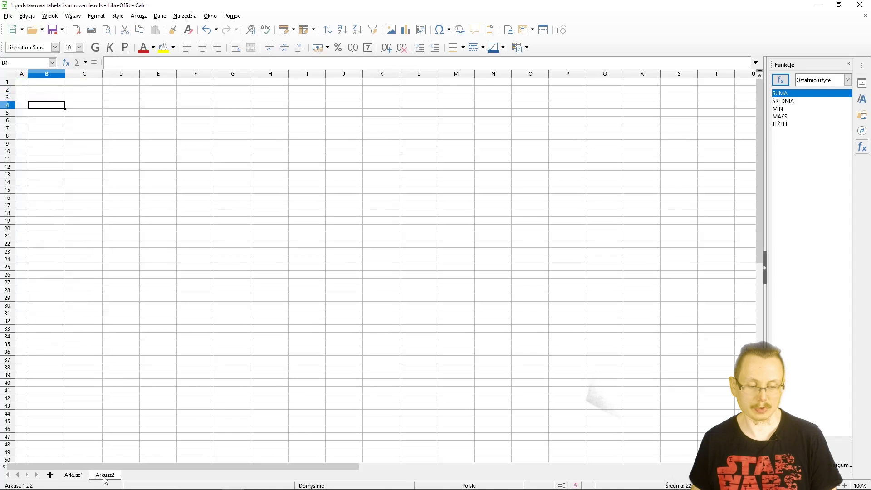
{"action": "left_click", "coordinate": [21, 84]}
{"action": "left_click_drag", "start_coordinate": [22, 87], "coordinate": [82, 89]}
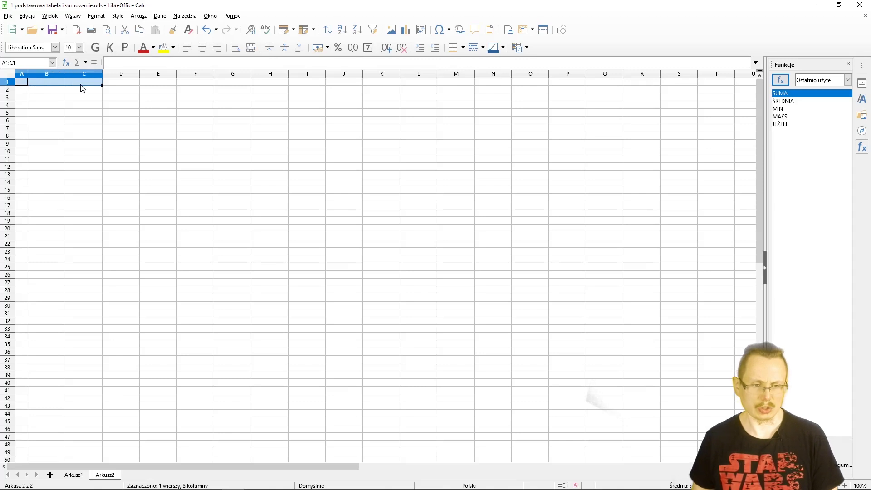
{"action": "left_click_drag", "start_coordinate": [94, 87], "coordinate": [119, 87]}
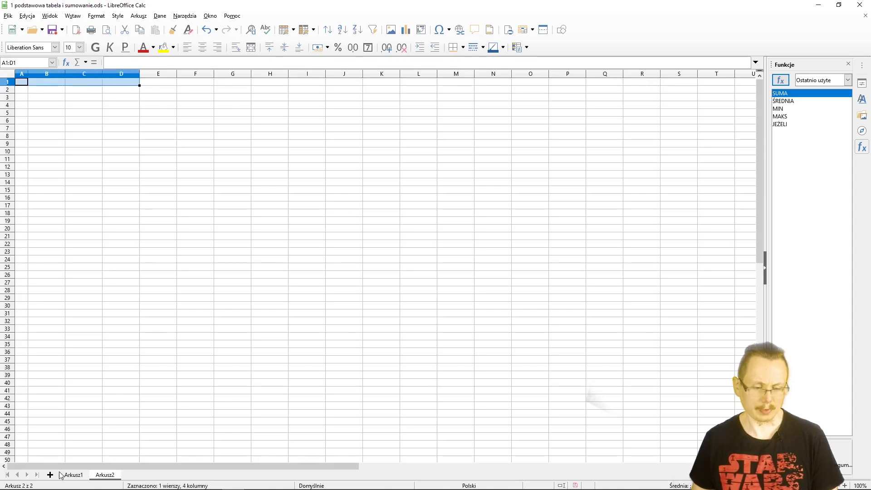
{"action": "left_click", "coordinate": [74, 475]}
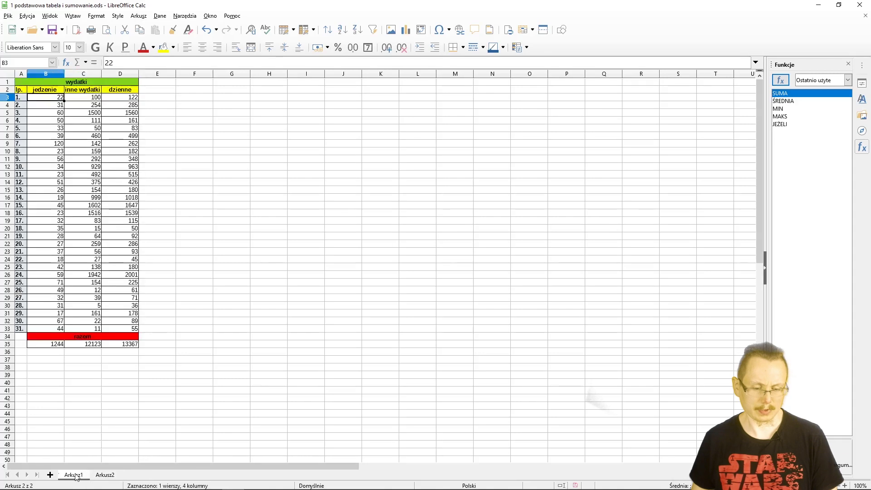
{"action": "left_click", "coordinate": [104, 475]}
{"action": "left_click_drag", "start_coordinate": [20, 84], "coordinate": [168, 86]}
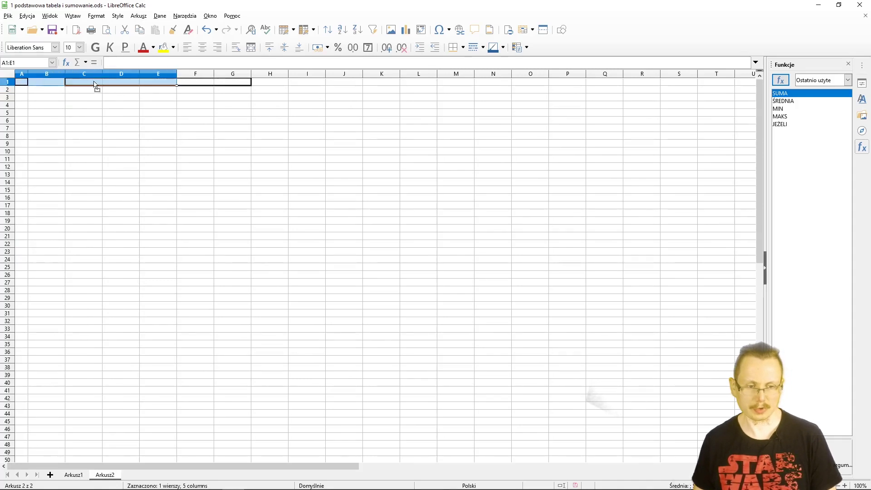
{"action": "left_click", "coordinate": [59, 101]}
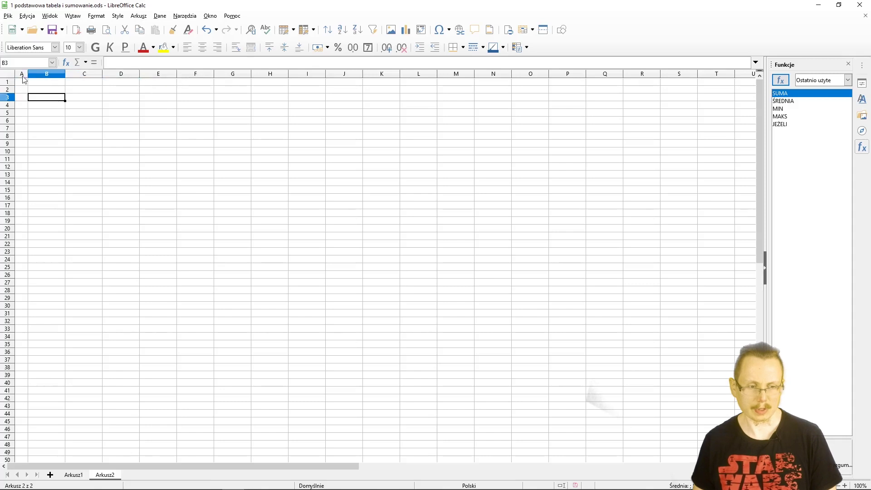
{"action": "left_click", "coordinate": [22, 73]}
{"action": "left_click_drag", "start_coordinate": [31, 82], "coordinate": [161, 88]}
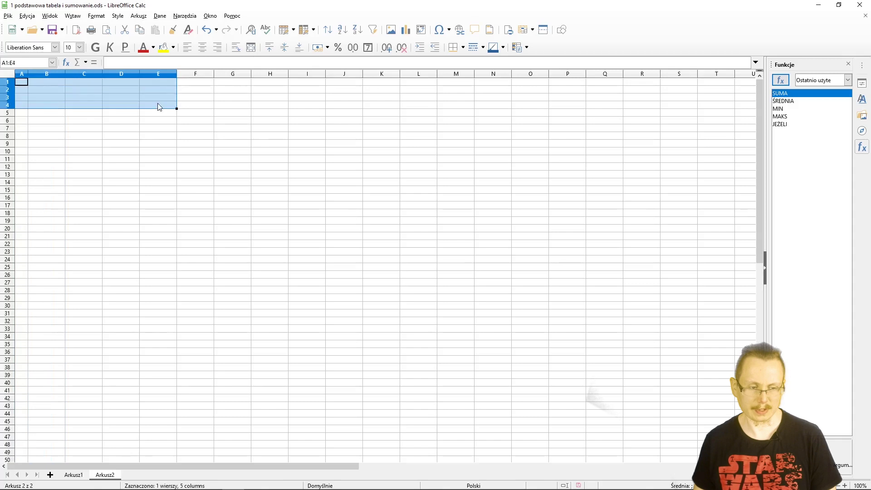
{"action": "mouse_move", "coordinate": [161, 88]}
{"action": "left_mouse_down"}
{"action": "mouse_move", "coordinate": [174, 360]}
{"action": "mouse_move", "coordinate": [175, 329]}
{"action": "left_mouse_up"}
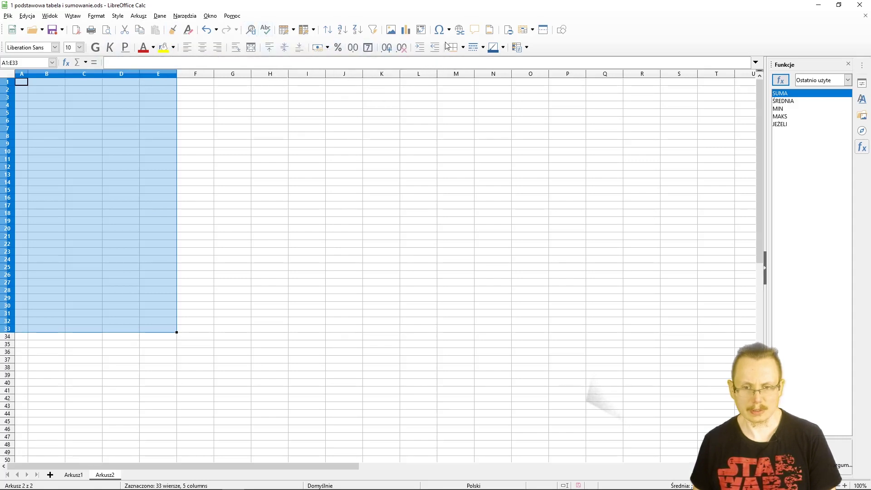
- Apply All Borders to every cell in A1:E33
{"action": "left_click", "coordinate": [463, 48]}
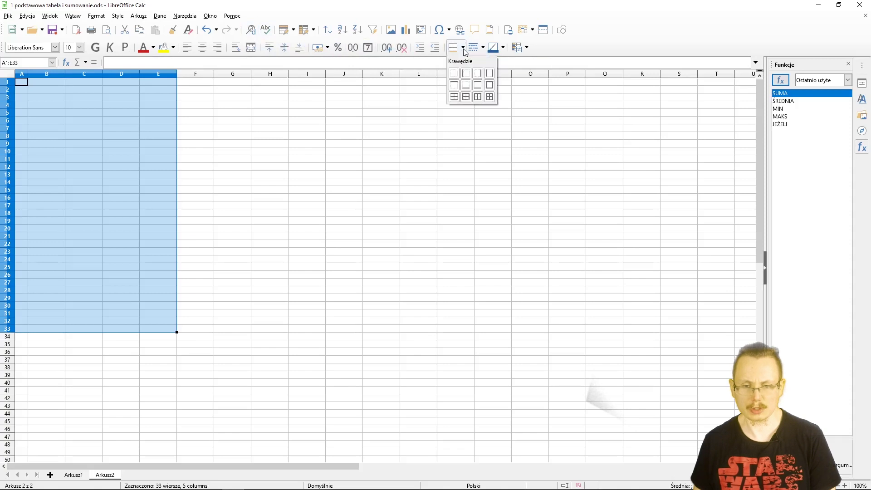
{"action": "left_click", "coordinate": [490, 98]}
{"action": "left_click", "coordinate": [243, 181]}
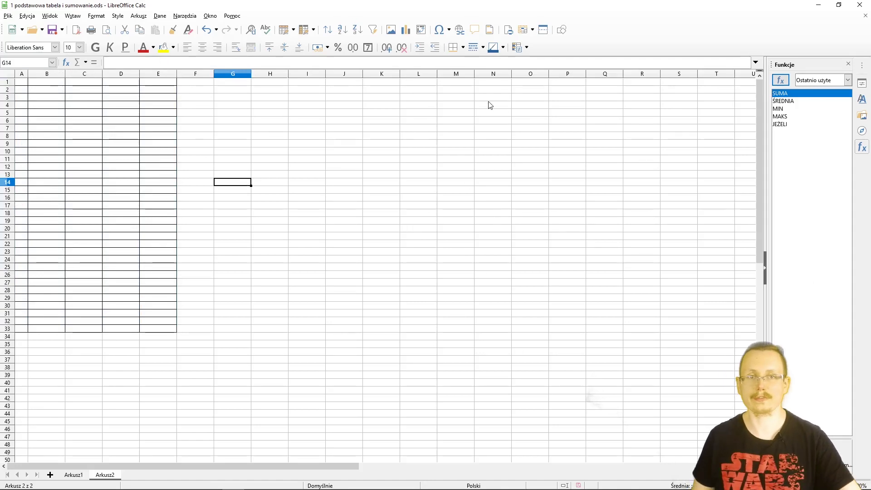
{"action": "left_click", "coordinate": [25, 83]}
- Merge and centre cells A1:E1 on Arkusz2 as the title cell
{"action": "left_click_drag", "start_coordinate": [25, 83], "coordinate": [157, 86]}
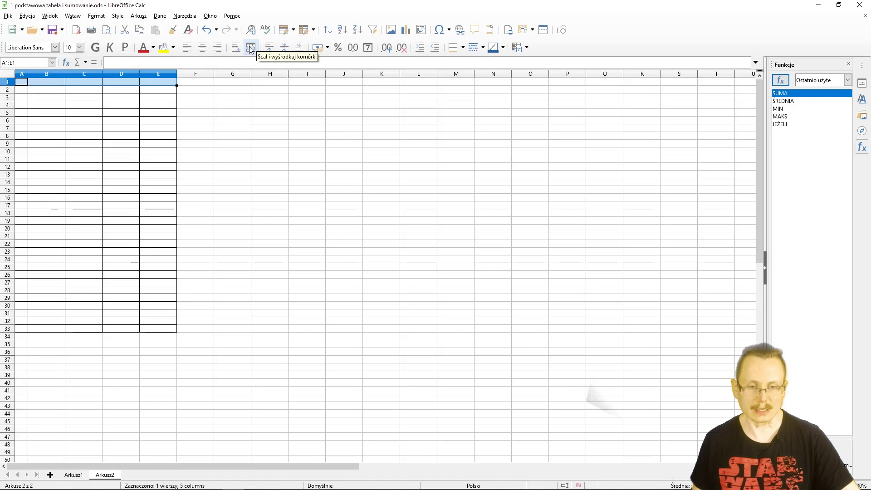
{"action": "left_click", "coordinate": [251, 48]}
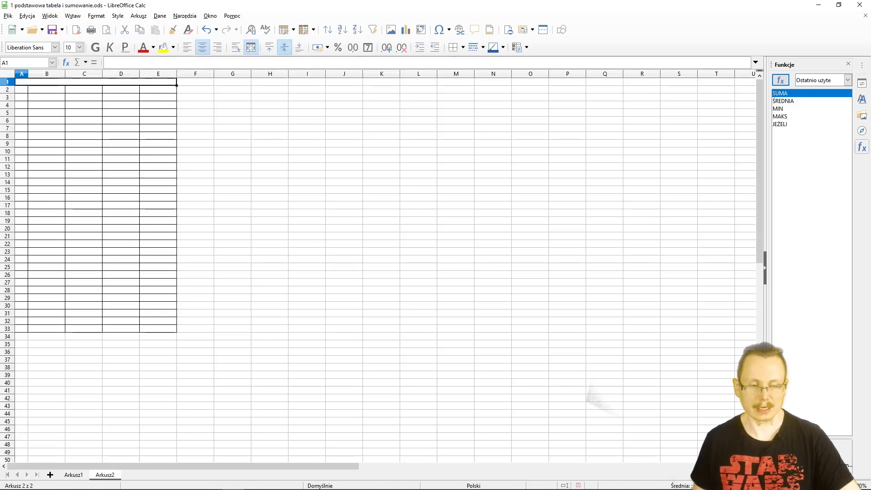
{"action": "left_click", "coordinate": [252, 51]}
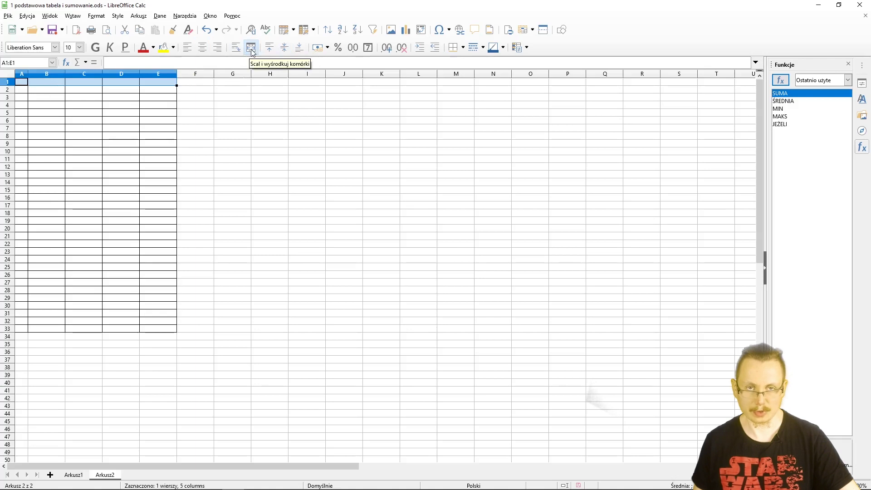
{"action": "left_click", "coordinate": [252, 50]}
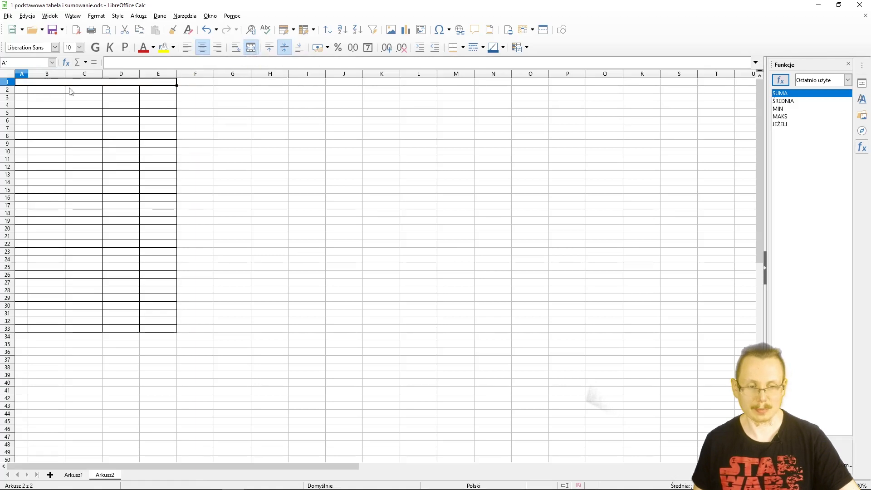
{"action": "left_click", "coordinate": [36, 94]}
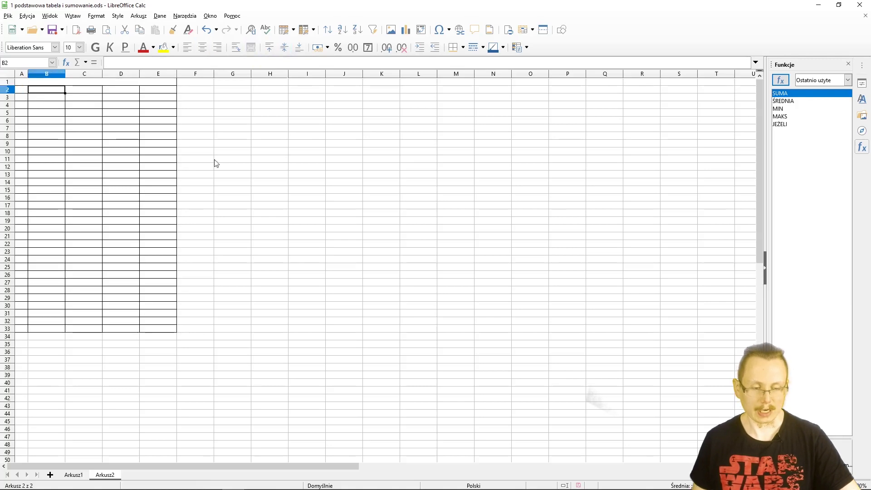
- Copy the header rows A1:D2 from Arkusz1 and paste them at A1 on Arkusz2
{"action": "left_click", "coordinate": [73, 475]}
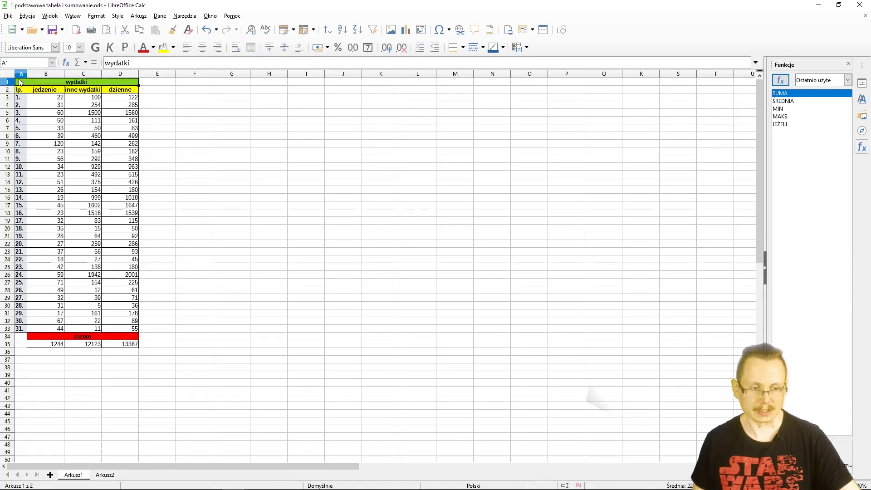
{"action": "left_click_drag", "start_coordinate": [23, 82], "coordinate": [111, 94]}
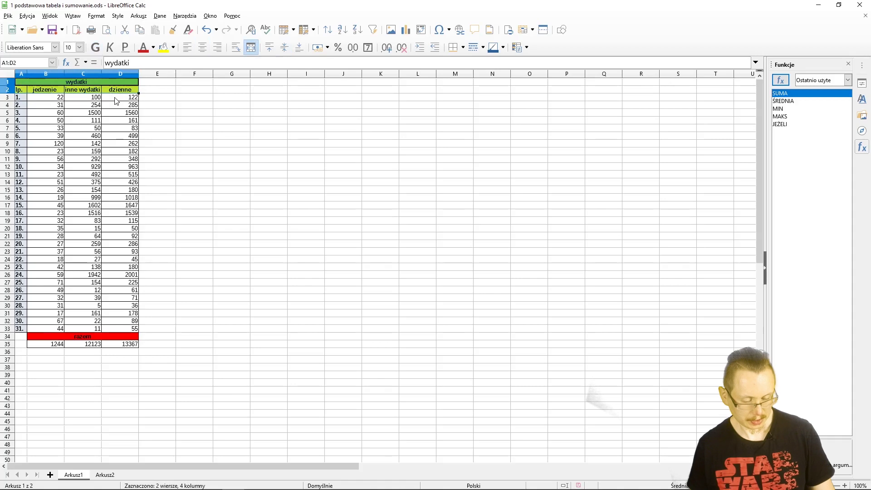
{"action": "key", "text": "ctrl+c"}
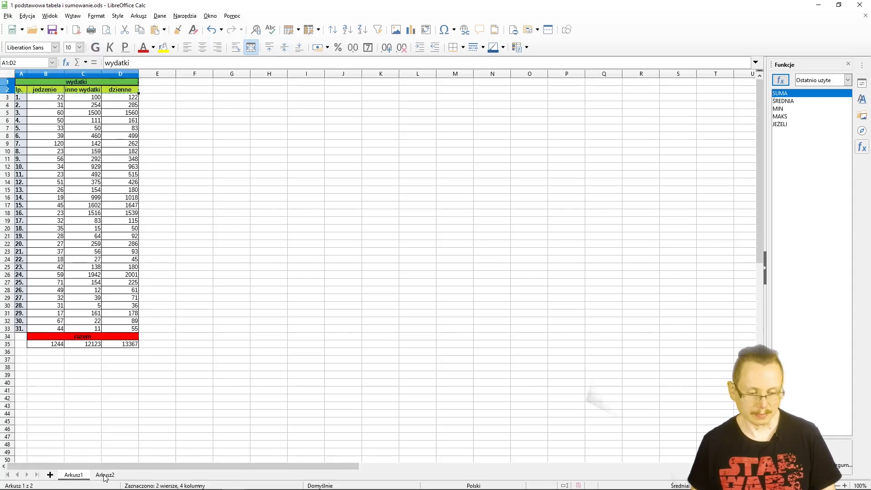
{"action": "left_click", "coordinate": [105, 474]}
{"action": "left_click", "coordinate": [25, 91]}
{"action": "left_click", "coordinate": [27, 83]}
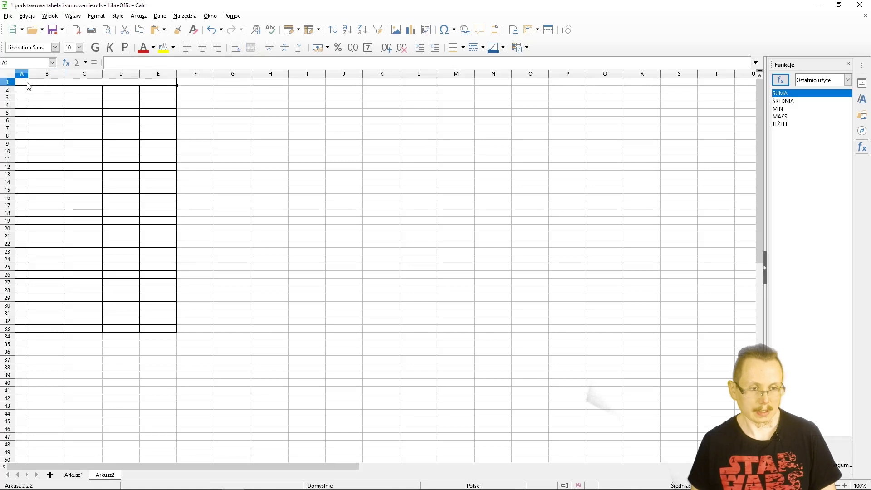
{"action": "key", "text": "ctrl+v"}
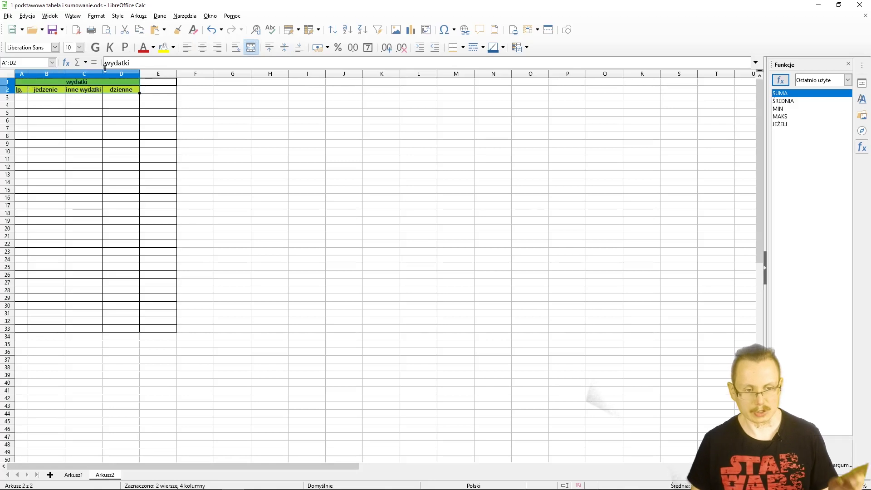
{"action": "left_click", "coordinate": [145, 82]}
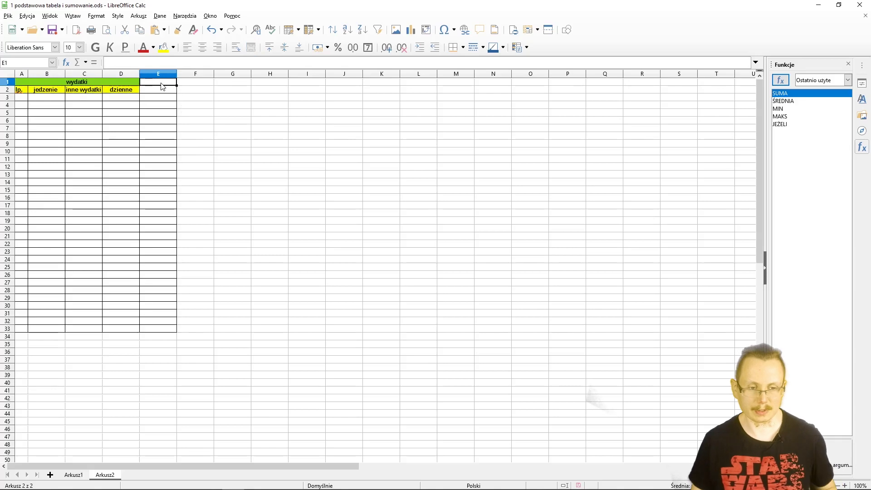
- Delete the bordered cells E2:E36, shifting cells up
{"action": "double_click", "coordinate": [164, 81]}
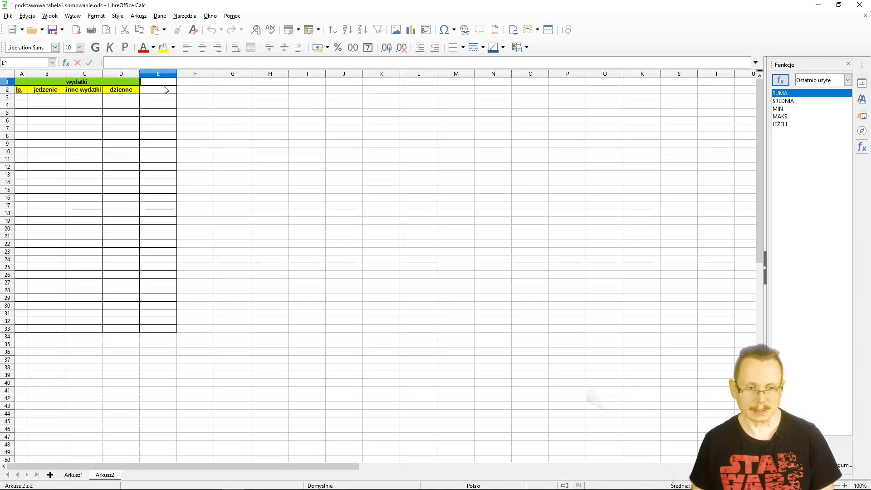
{"action": "left_click_drag", "start_coordinate": [165, 352], "coordinate": [166, 89]}
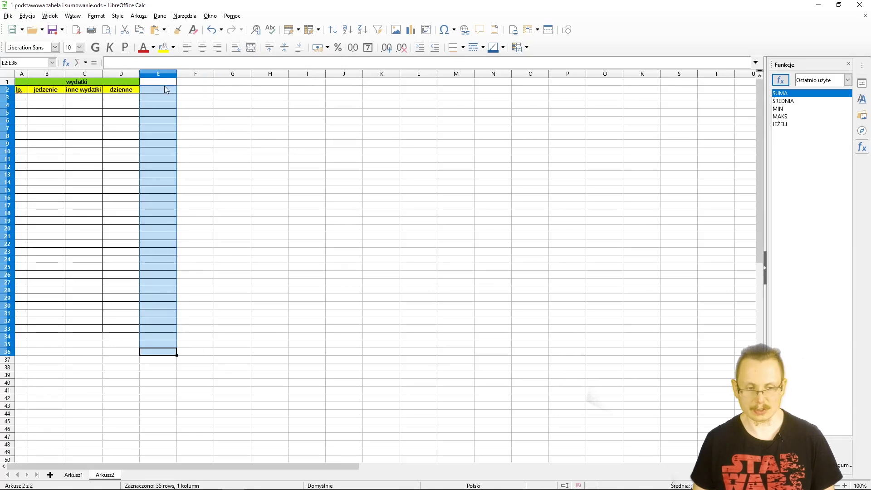
{"action": "right_click", "coordinate": [165, 89]}
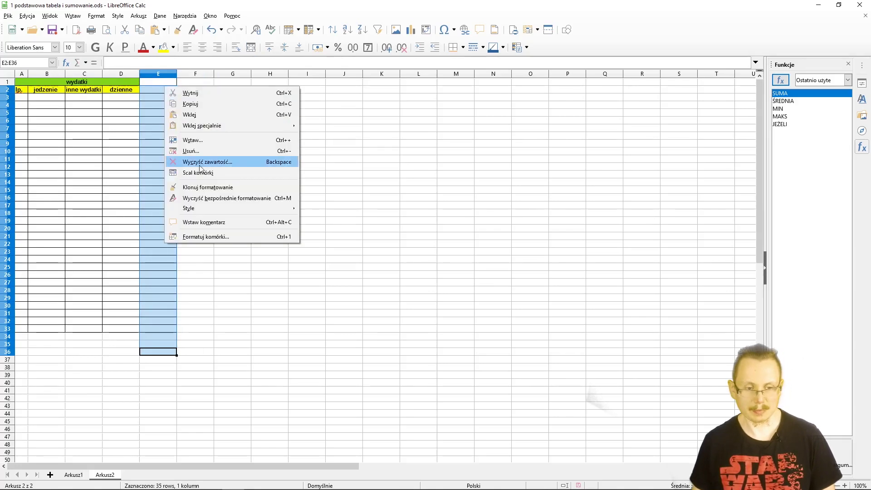
{"action": "left_click", "coordinate": [196, 153]}
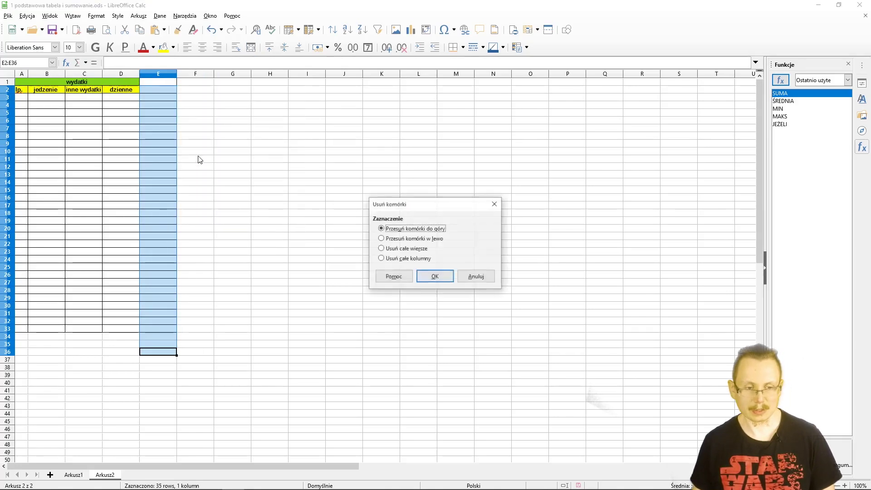
{"action": "left_click", "coordinate": [434, 276]}
{"action": "left_click", "coordinate": [307, 267]}
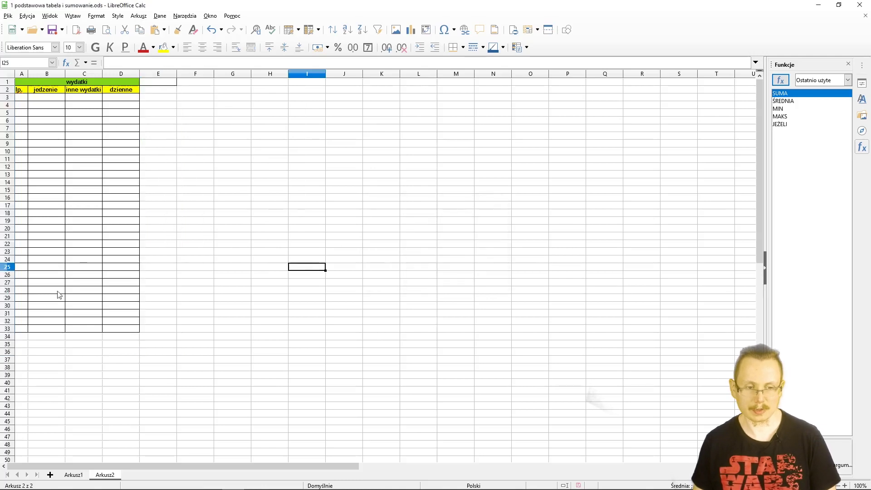
- Delete cell E1 as well, so the table ends at column D
{"action": "left_click", "coordinate": [175, 117]}
{"action": "left_click", "coordinate": [158, 84]}
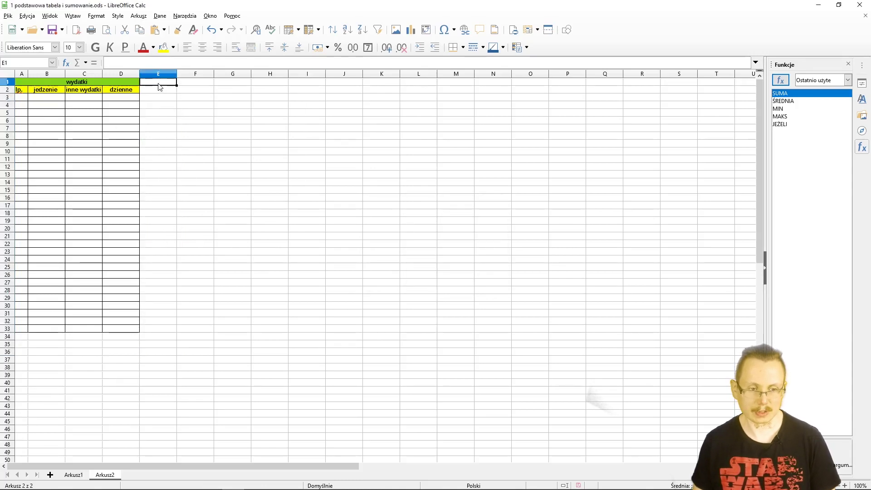
{"action": "right_click", "coordinate": [159, 86]}
{"action": "left_click", "coordinate": [186, 148]}
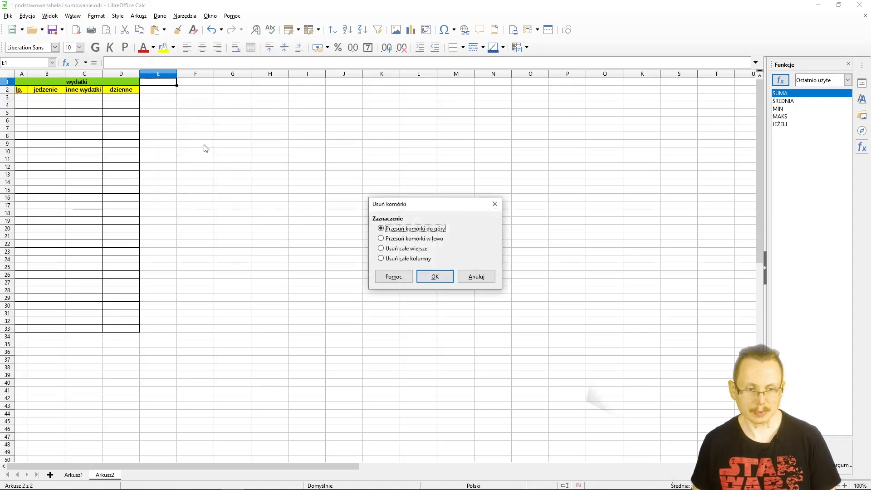
{"action": "left_click", "coordinate": [433, 277]}
{"action": "left_click", "coordinate": [231, 223]}
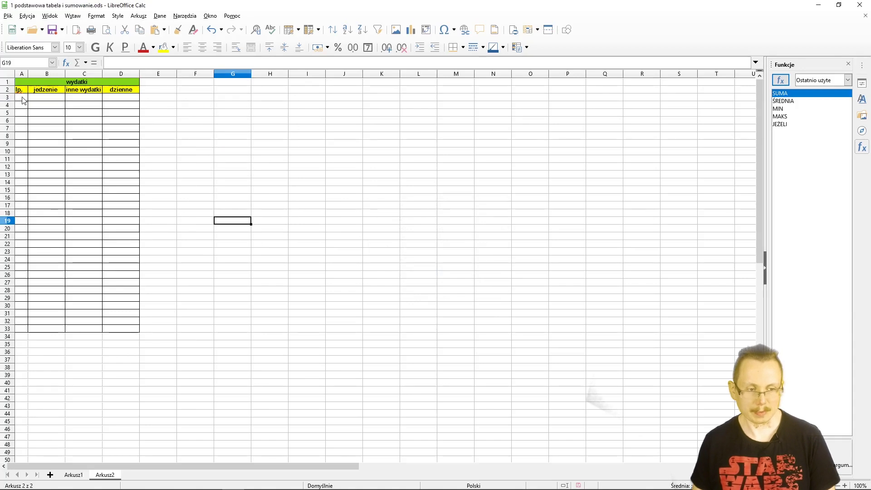
- Enter a bold 1. in A3 and fill the numbering down to 31. in A33
{"action": "left_click", "coordinate": [22, 98]}
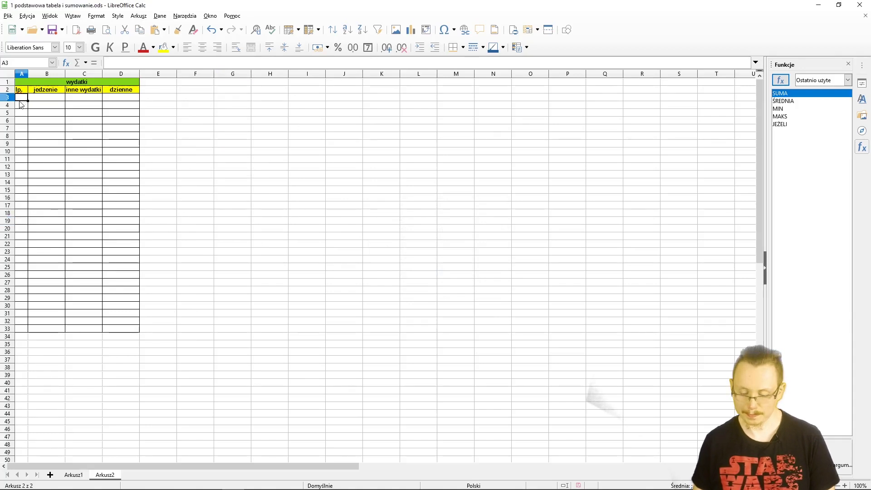
{"action": "type", "text": "1."}
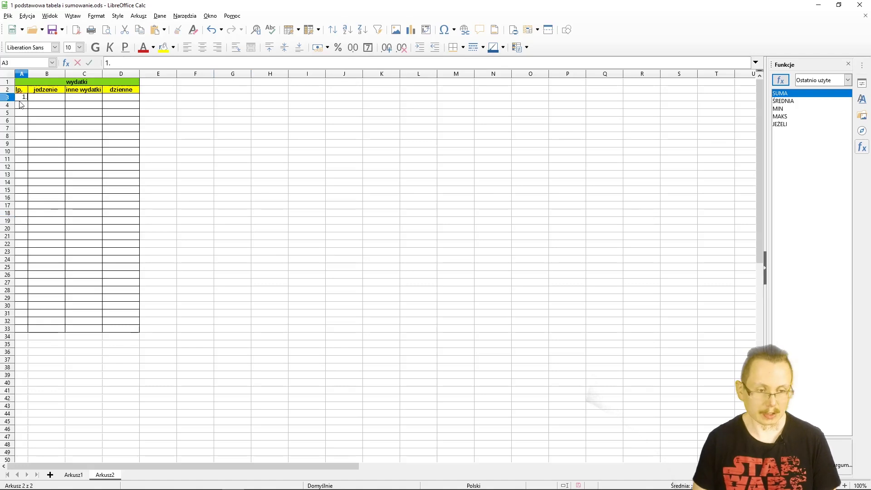
{"action": "key", "text": "Return"}
{"action": "left_click", "coordinate": [22, 97]}
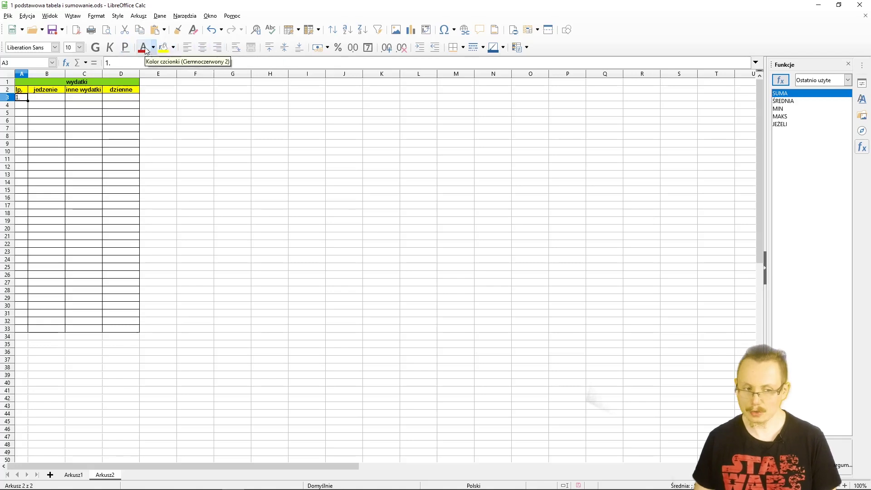
{"action": "left_click", "coordinate": [96, 48]}
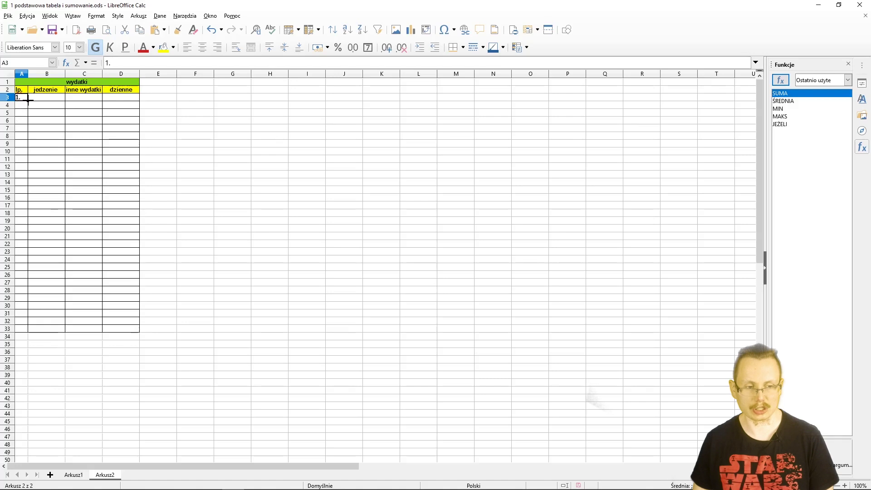
{"action": "left_click_drag", "start_coordinate": [28, 98], "coordinate": [18, 308]}
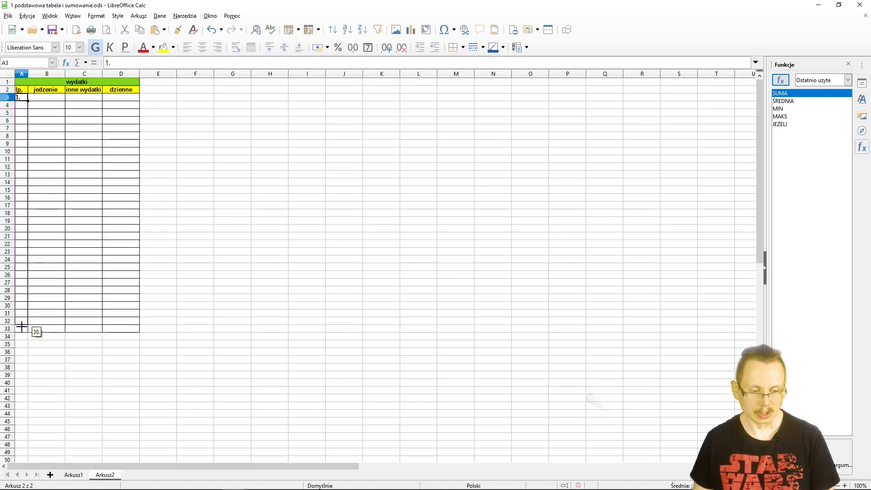
{"action": "left_click_drag", "start_coordinate": [18, 308], "coordinate": [18, 329]}
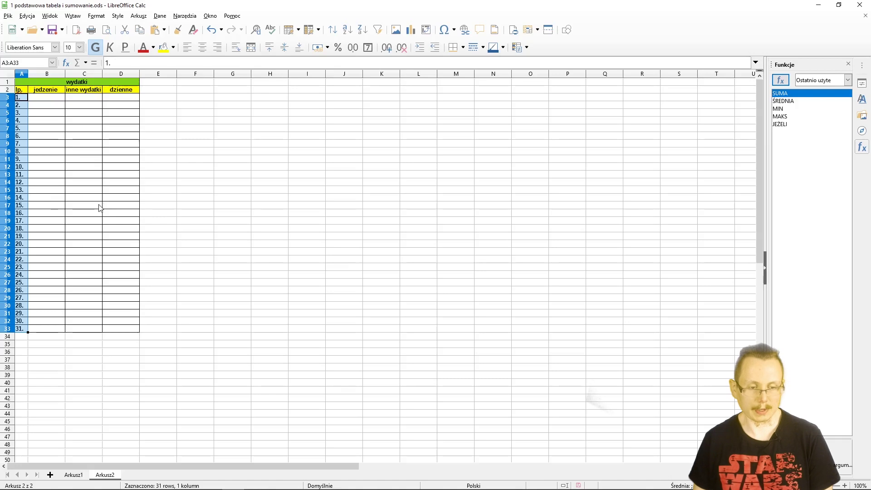
{"action": "left_click", "coordinate": [81, 476]}
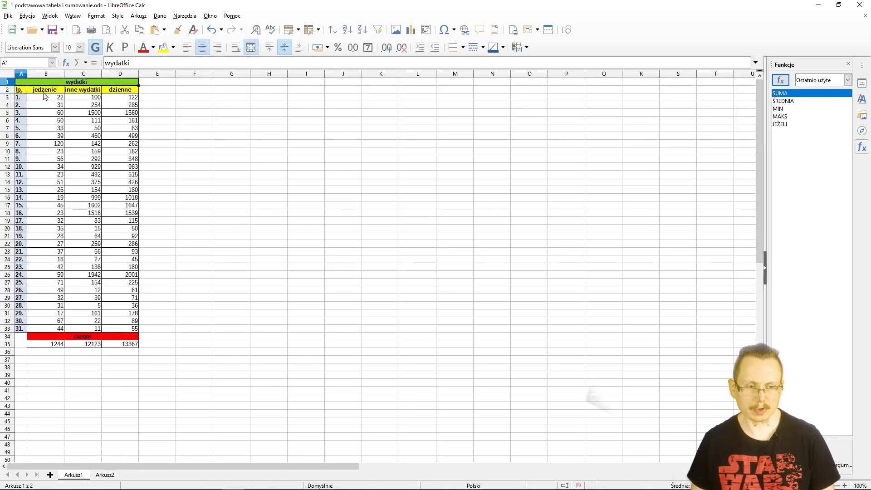
- Copy the amounts B3:C33 from Arkusz1 and paste them at B3 on Arkusz2
{"action": "left_click_drag", "start_coordinate": [41, 98], "coordinate": [97, 333]}
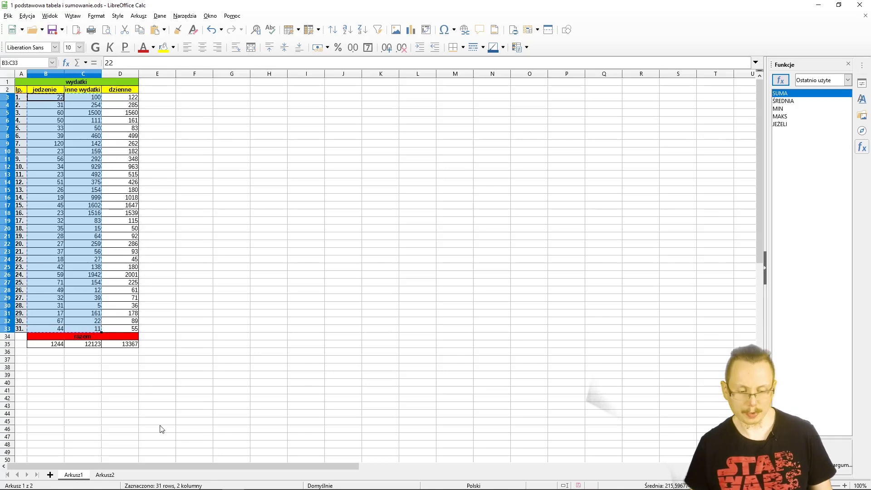
{"action": "left_click", "coordinate": [108, 475]}
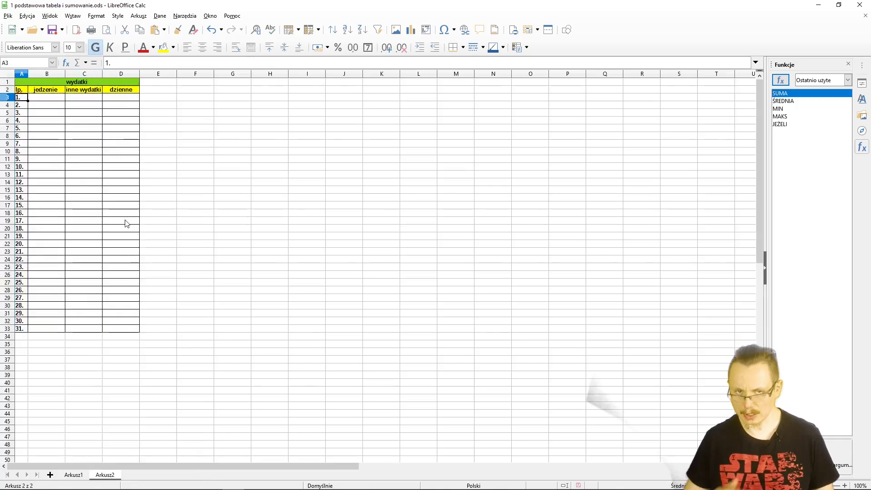
{"action": "left_click", "coordinate": [37, 98]}
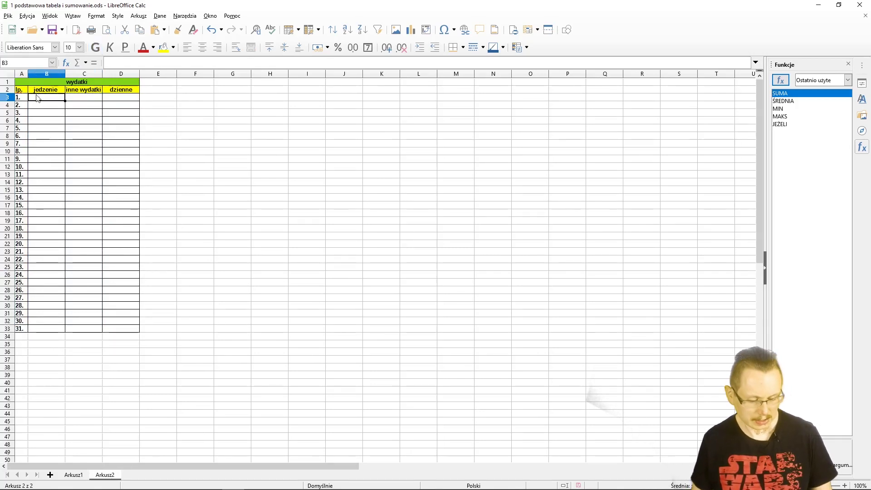
{"action": "key", "text": "ctrl+v"}
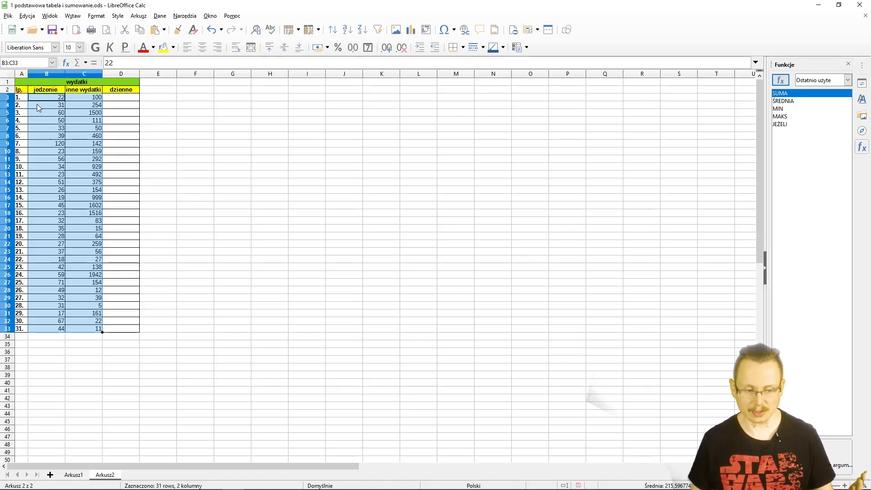
{"action": "left_click", "coordinate": [116, 99]}
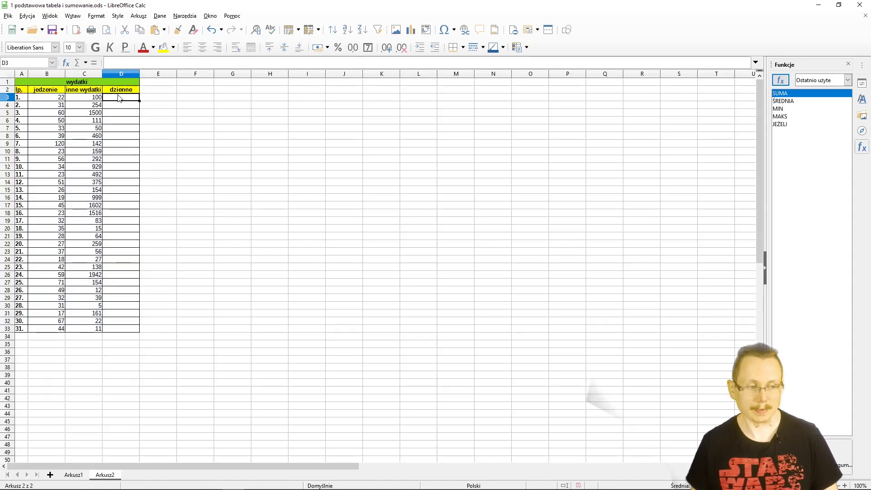
- Enter =SUMA(B3:C3) in D3 and fill it down to D33
{"action": "double_click", "coordinate": [116, 98]}
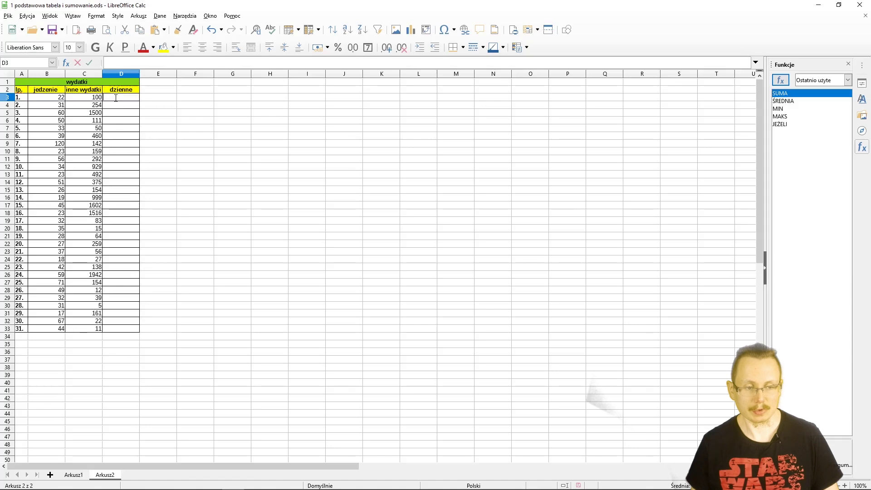
{"action": "left_click", "coordinate": [119, 107]}
{"action": "left_click", "coordinate": [122, 97]}
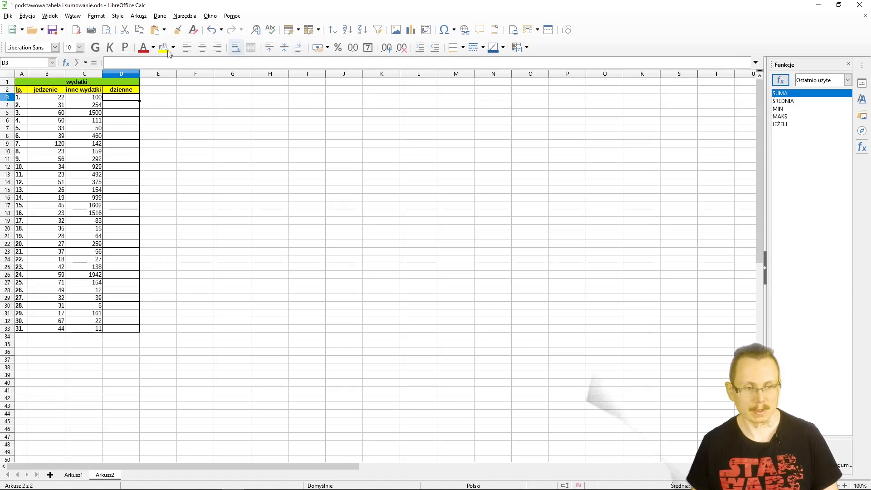
{"action": "left_click", "coordinate": [781, 82]}
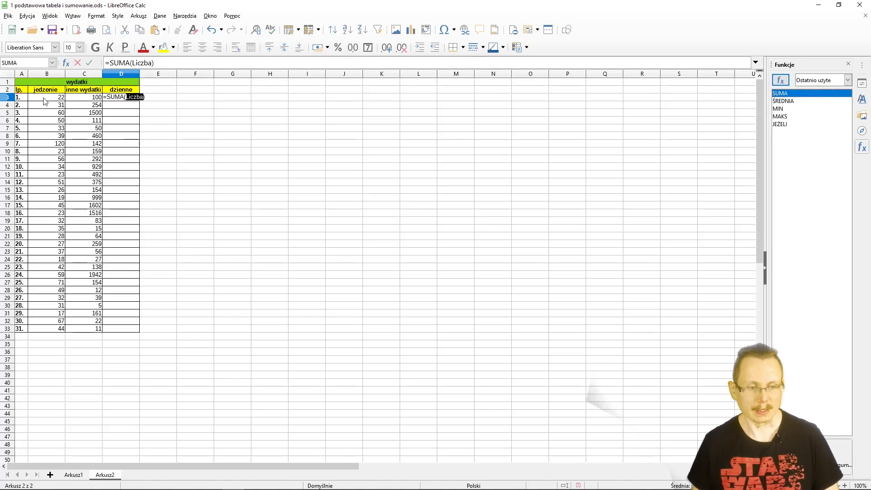
{"action": "left_click_drag", "start_coordinate": [39, 102], "coordinate": [100, 102]}
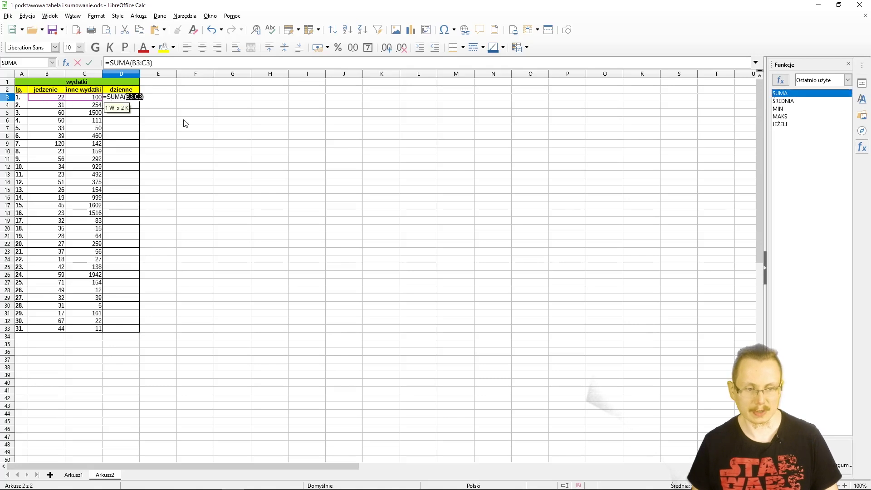
{"action": "key", "text": "Return"}
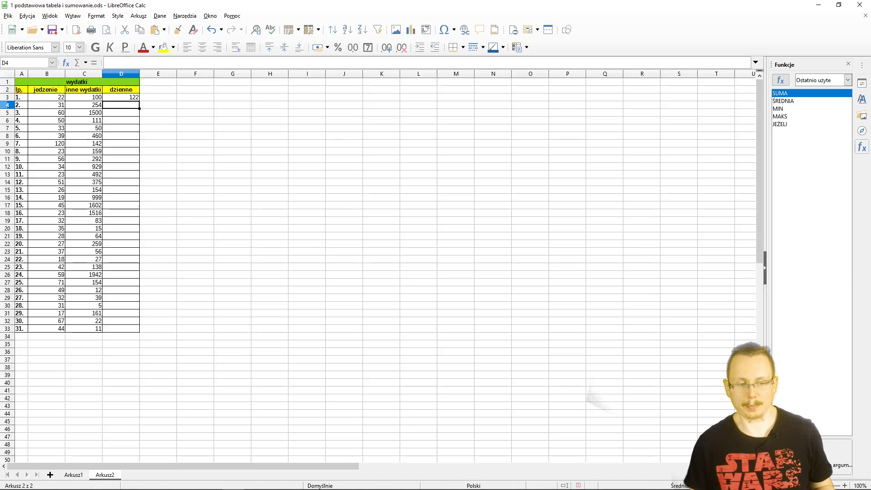
{"action": "left_click", "coordinate": [134, 98]}
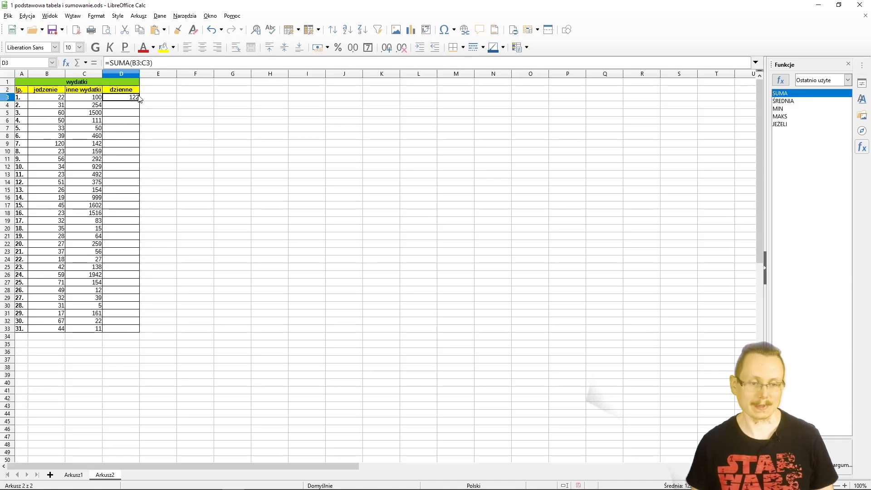
{"action": "left_click_drag", "start_coordinate": [139, 102], "coordinate": [144, 329]}
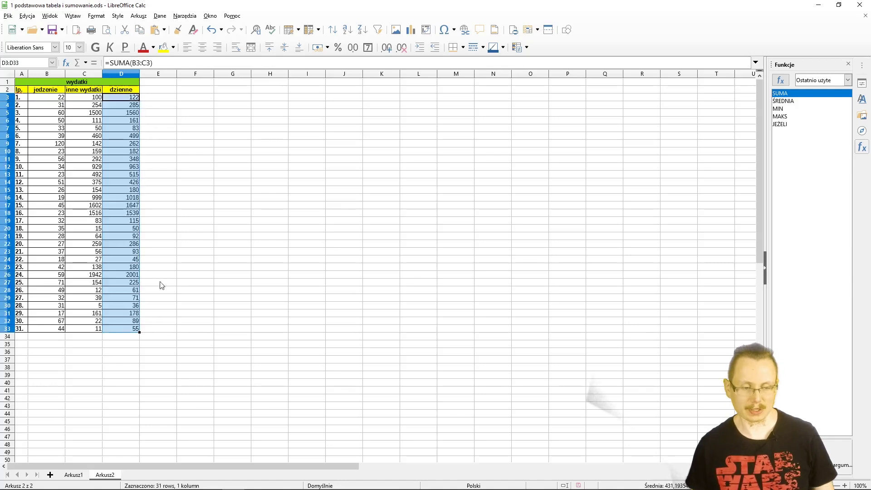
{"action": "left_click", "coordinate": [199, 191]}
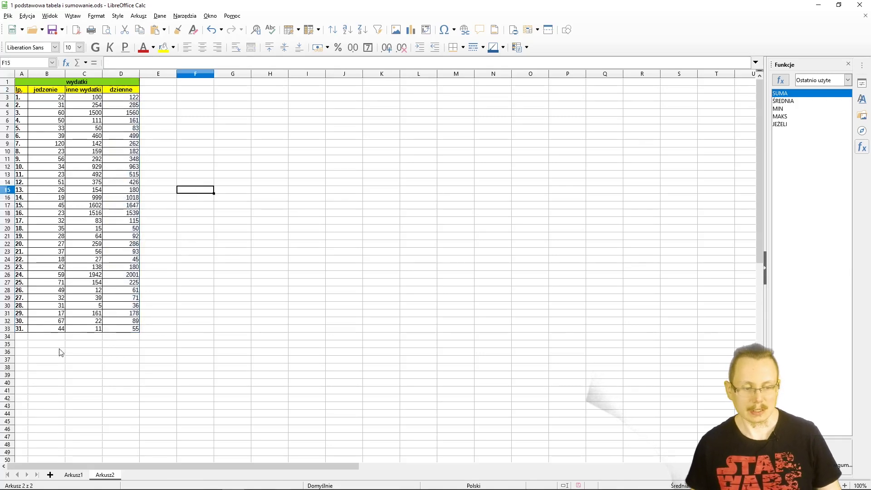
- Add all borders to B34:D35 beneath the table
{"action": "left_click", "coordinate": [48, 338]}
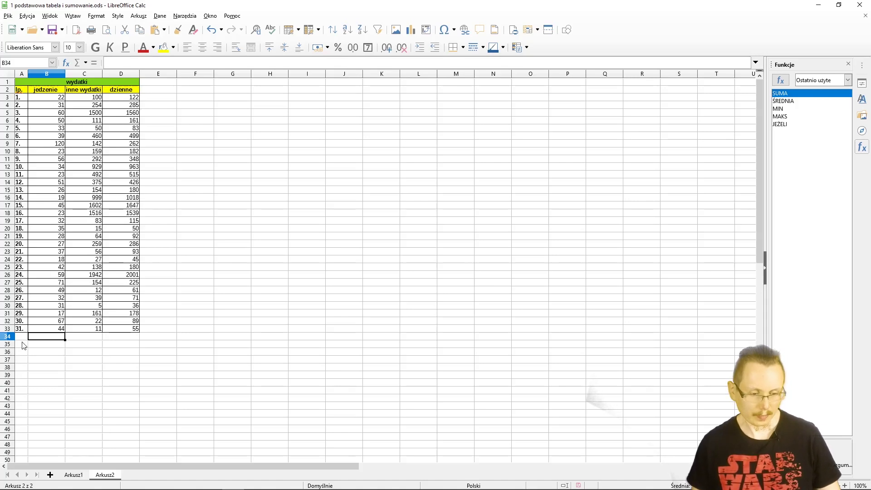
{"action": "mouse_move", "coordinate": [53, 339]}
{"action": "left_mouse_down"}
{"action": "mouse_move", "coordinate": [129, 339]}
{"action": "mouse_move", "coordinate": [128, 347]}
{"action": "left_mouse_up"}
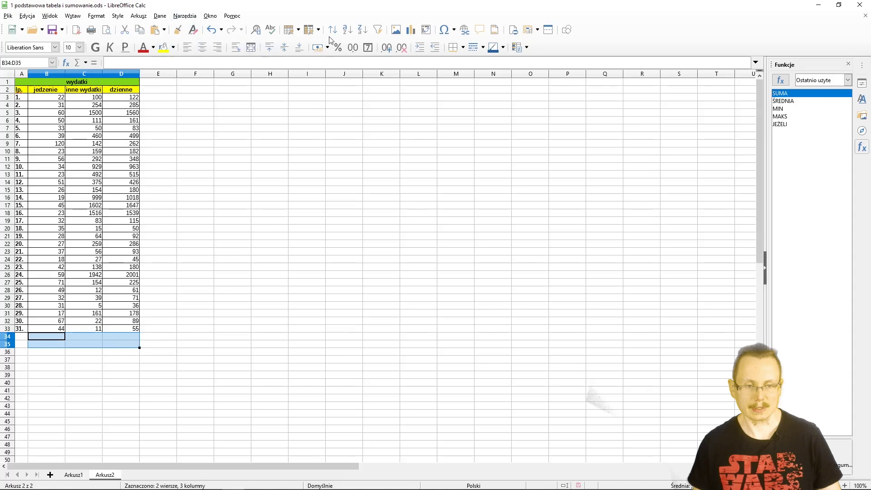
{"action": "left_click", "coordinate": [452, 51]}
{"action": "left_click", "coordinate": [488, 99]}
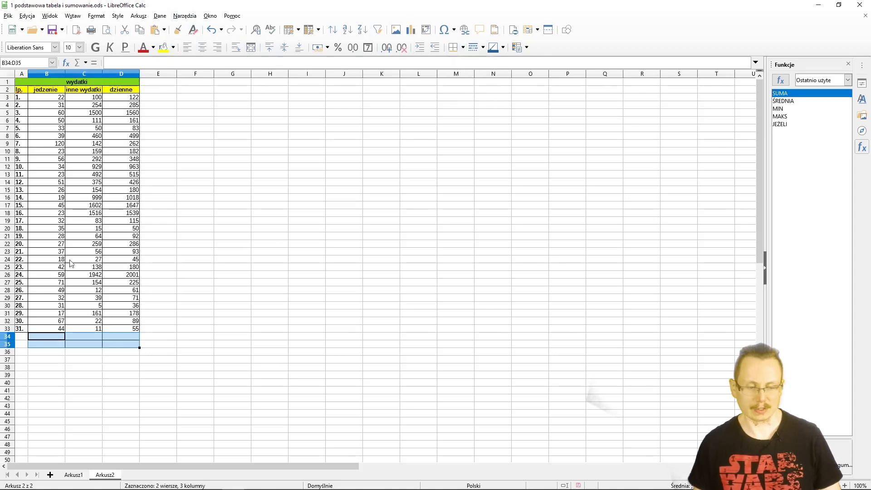
{"action": "left_click", "coordinate": [88, 355]}
- Merge B34:D34 and fill it red
{"action": "left_click_drag", "start_coordinate": [42, 338], "coordinate": [120, 336]}
{"action": "left_click", "coordinate": [251, 50]}
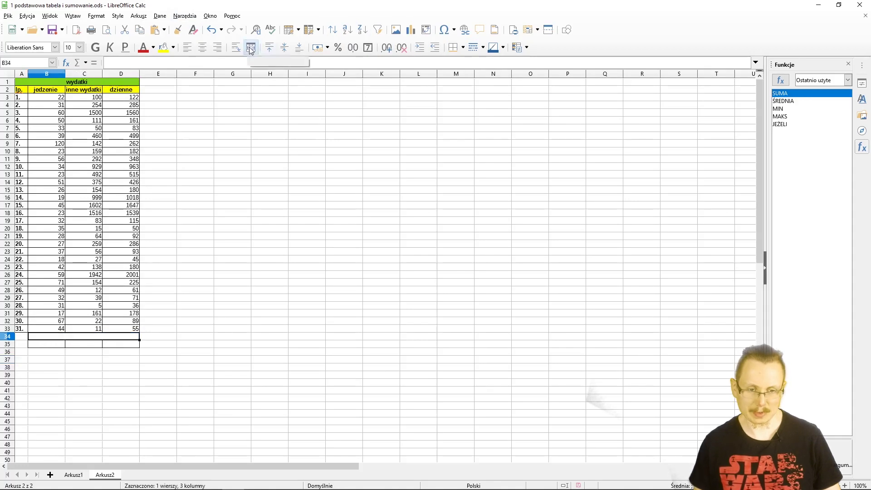
{"action": "left_click", "coordinate": [173, 47]}
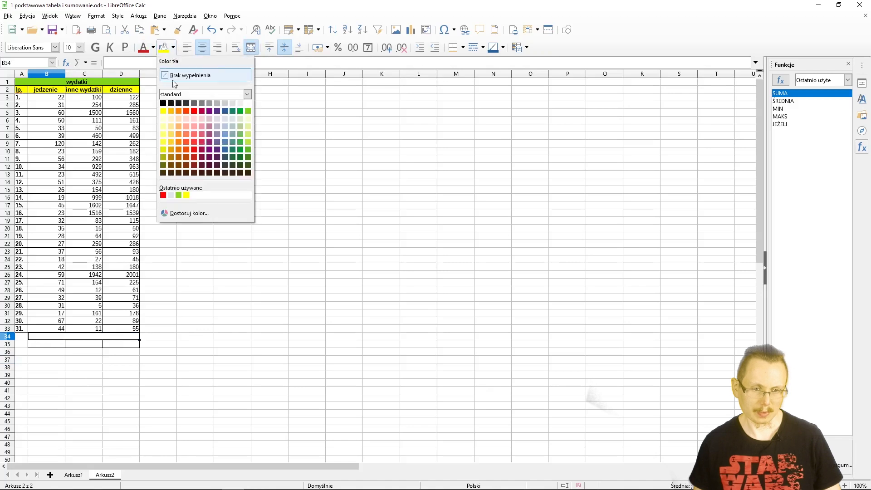
{"action": "left_click", "coordinate": [194, 111]}
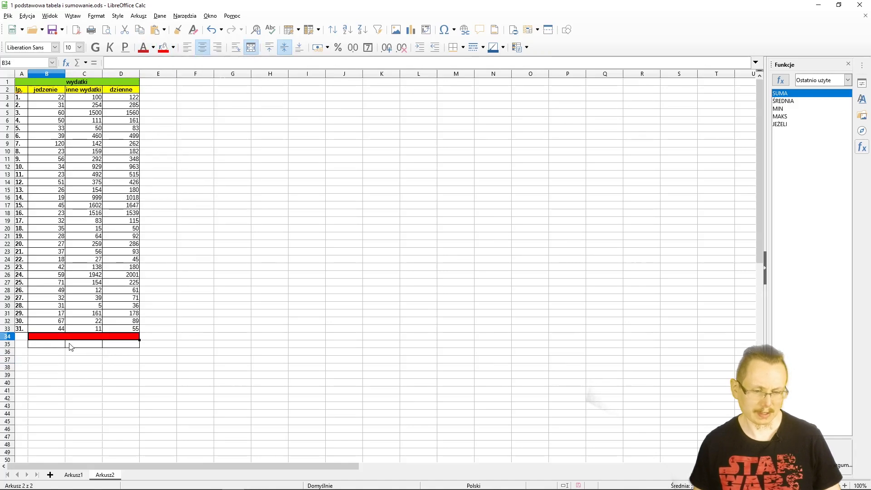
- Shade the day numbers A3:A33 with a light blue background
{"action": "mouse_move", "coordinate": [25, 97]}
{"action": "left_mouse_down"}
{"action": "mouse_move", "coordinate": [18, 117]}
{"action": "mouse_move", "coordinate": [33, 322]}
{"action": "left_mouse_up"}
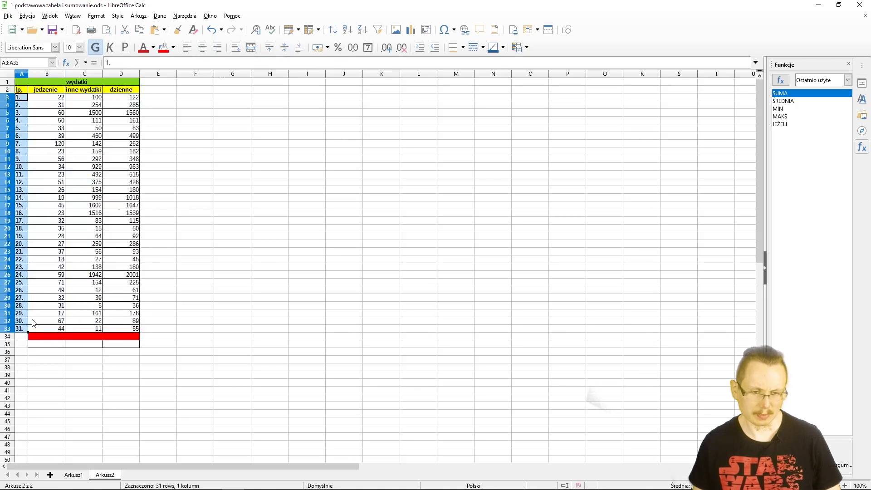
{"action": "left_click", "coordinate": [174, 48]}
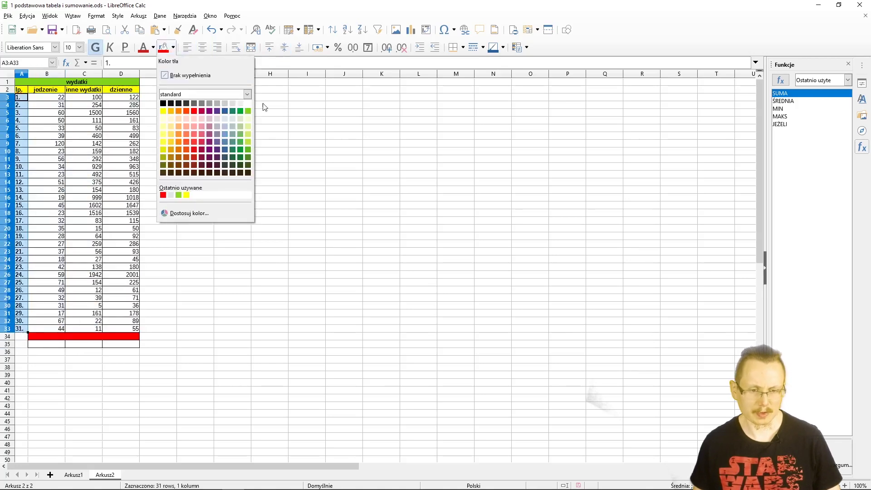
{"action": "left_click", "coordinate": [225, 133]}
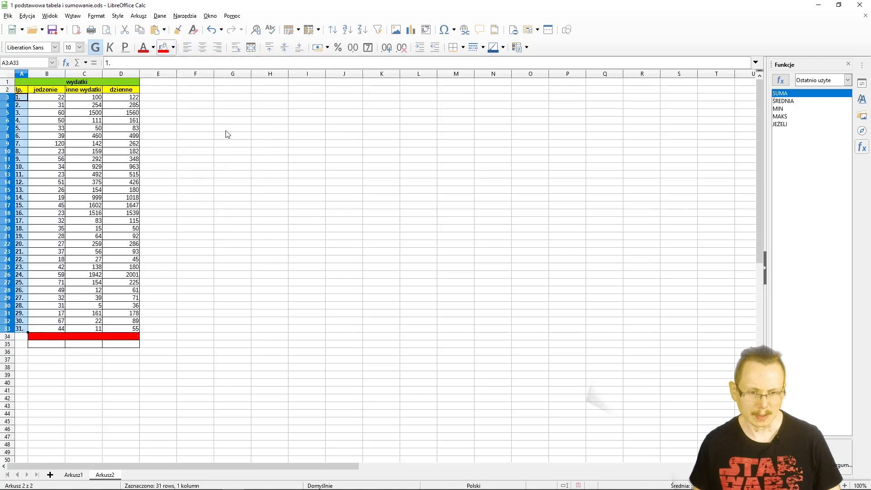
{"action": "left_click", "coordinate": [170, 200]}
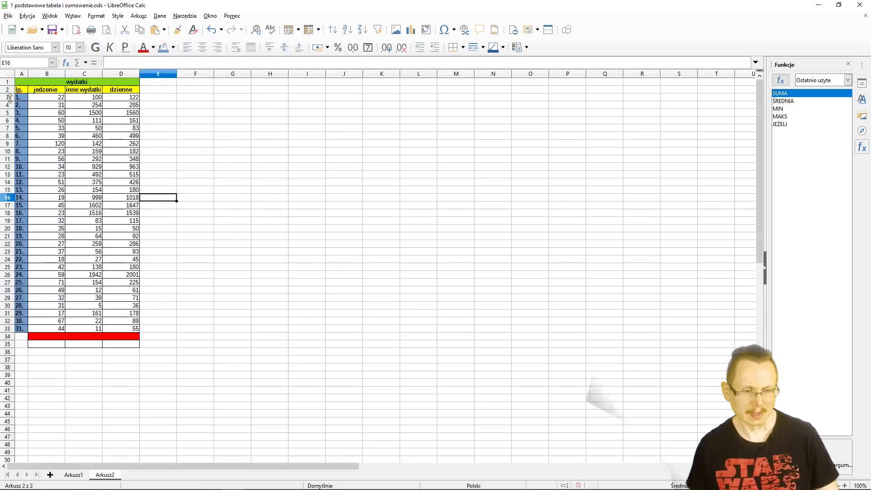
{"action": "left_click_drag", "start_coordinate": [28, 98], "coordinate": [21, 329]}
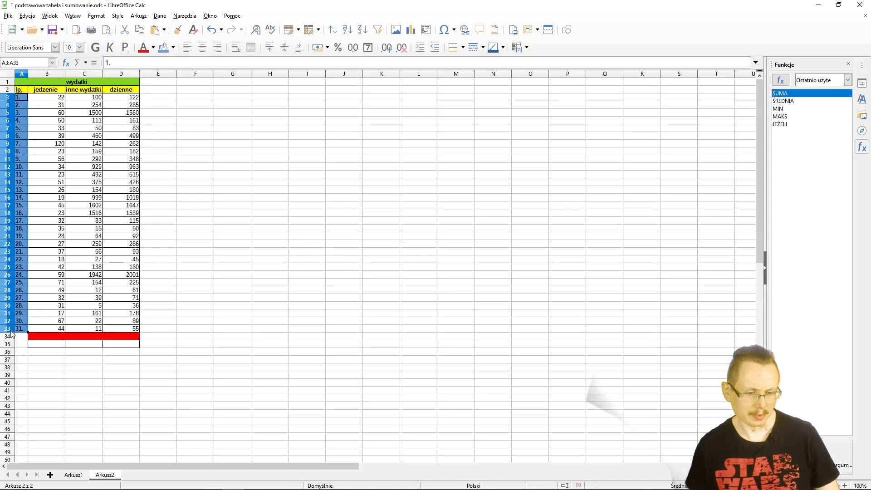
{"action": "left_click", "coordinate": [172, 48]}
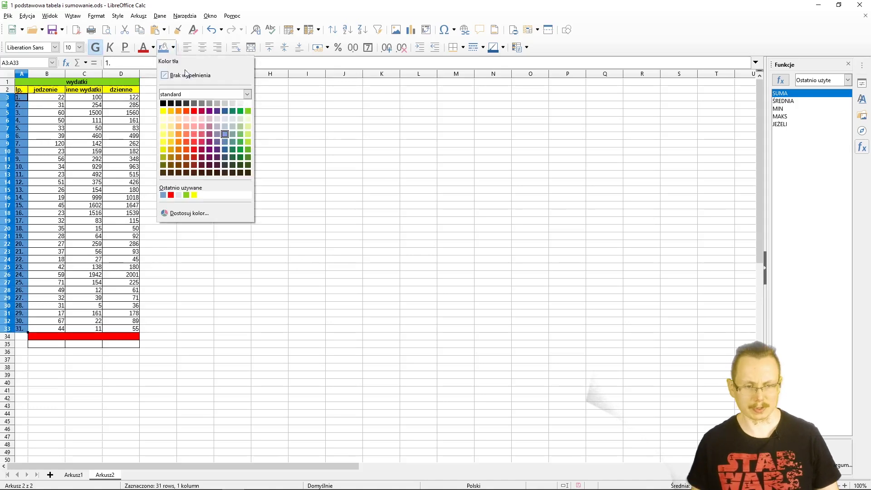
{"action": "left_click", "coordinate": [225, 127]}
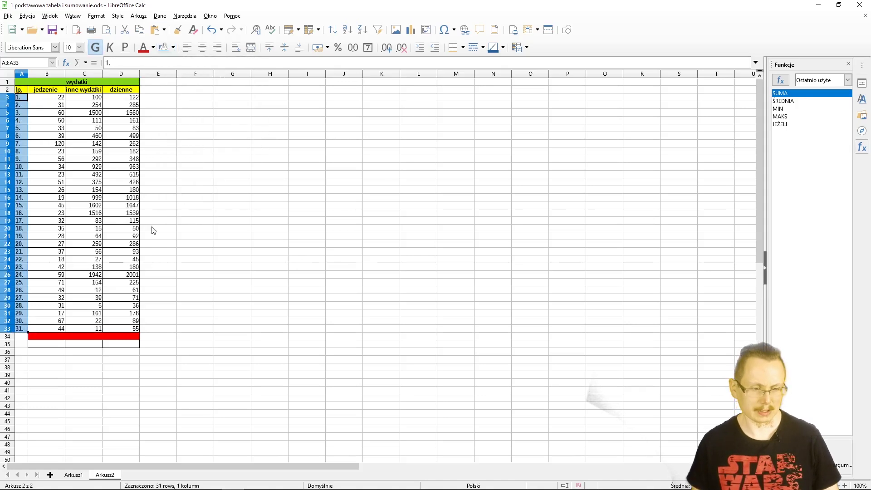
{"action": "left_click", "coordinate": [198, 240]}
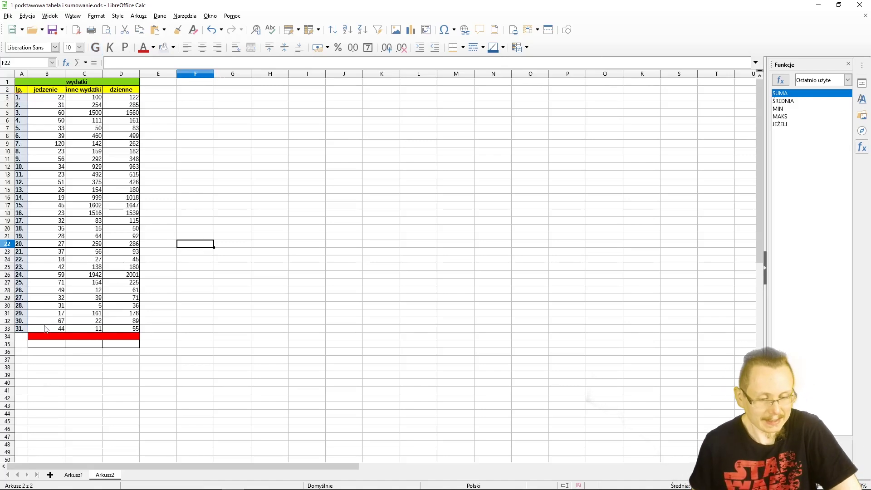
- Enter =SUMA(B3:B33) in B35 to total the jedzenie column (1244)
{"action": "left_click", "coordinate": [48, 348]}
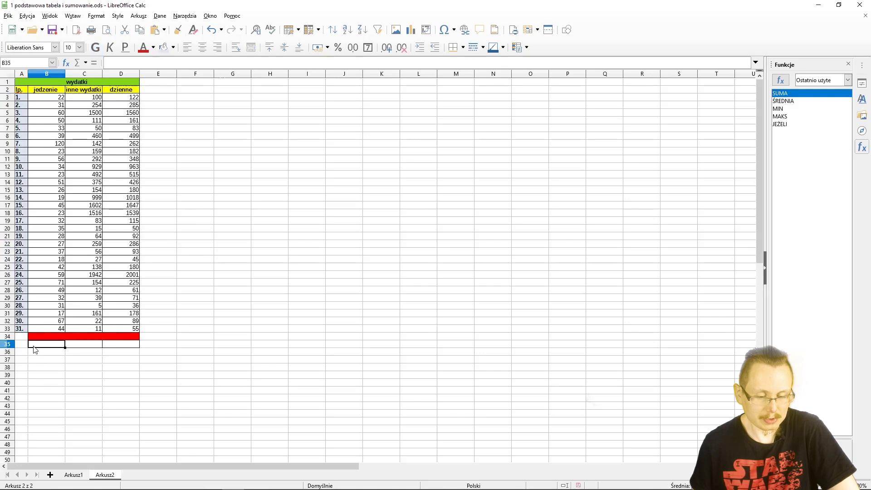
{"action": "double_click", "coordinate": [786, 97]}
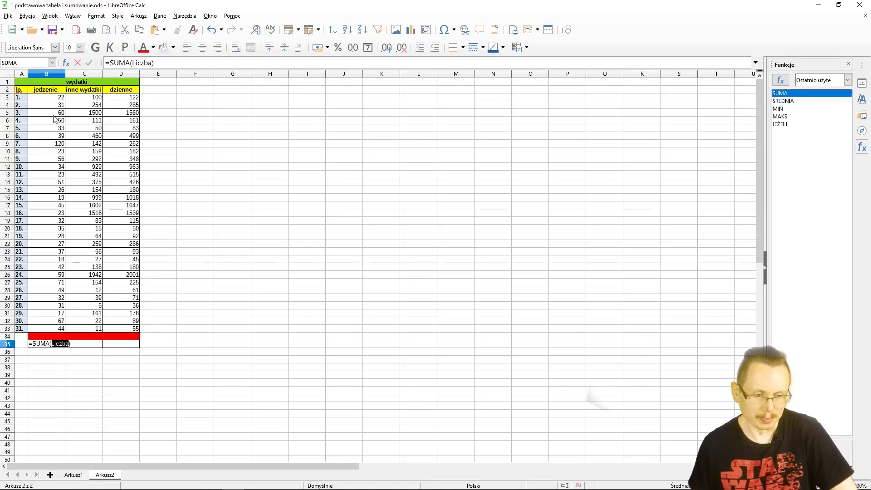
{"action": "left_click", "coordinate": [61, 97]}
{"action": "left_click_drag", "start_coordinate": [61, 97], "coordinate": [54, 329]}
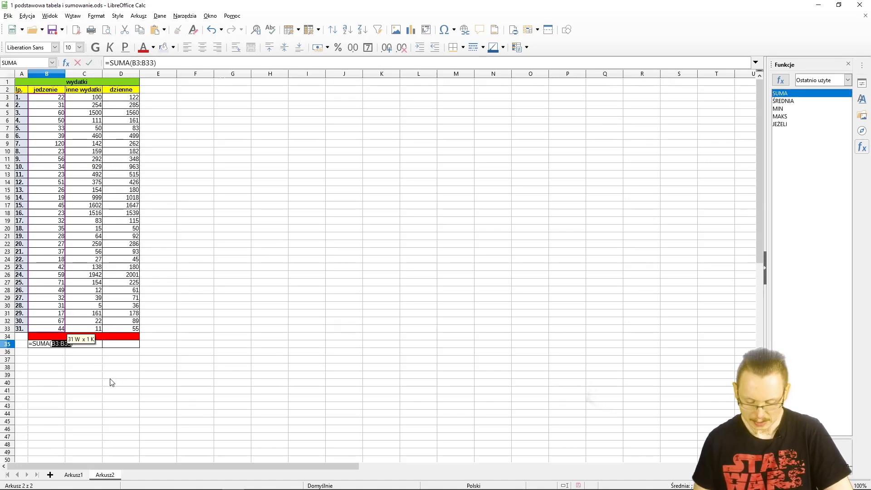
{"action": "key", "text": "Return"}
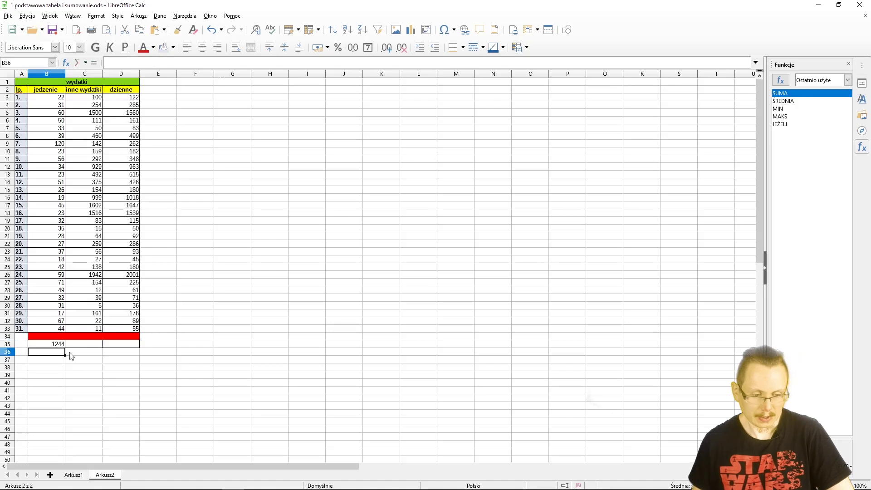
- Copy the B35 total across C35:D35, giving 12123 and 13367
{"action": "left_click", "coordinate": [63, 348]}
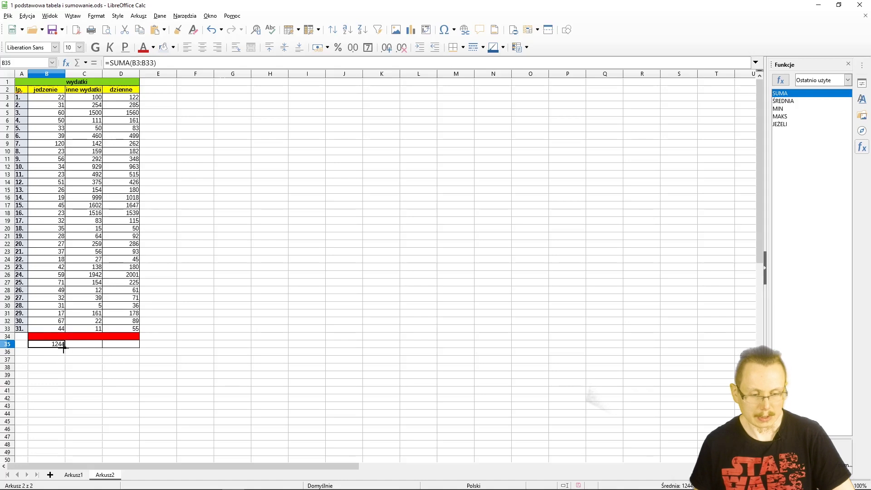
{"action": "left_click_drag", "start_coordinate": [72, 349], "coordinate": [135, 349]}
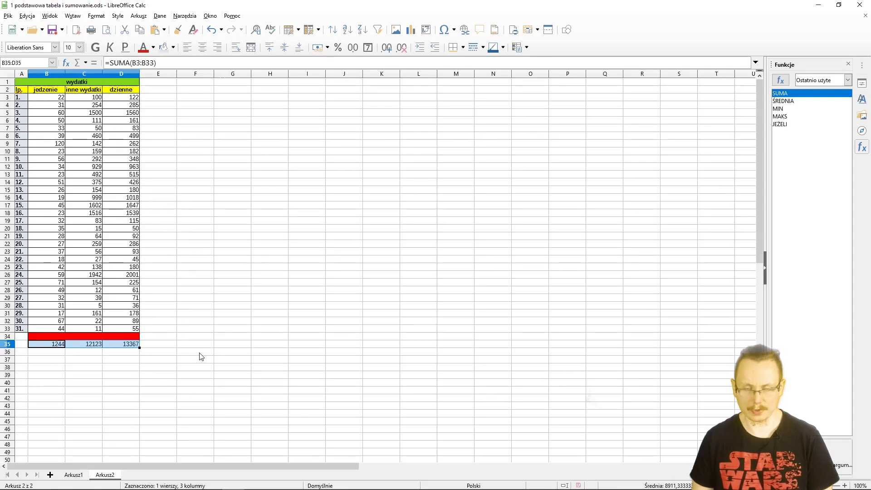
{"action": "mouse_move", "coordinate": [36, 99]}
{"action": "left_mouse_down"}
{"action": "mouse_move", "coordinate": [137, 209]}
{"action": "mouse_move", "coordinate": [135, 336]}
{"action": "left_mouse_up"}
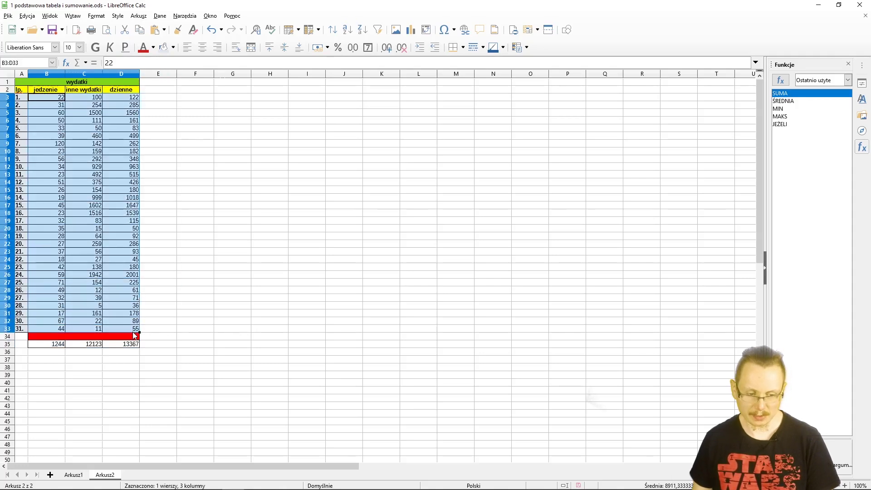
- Apply złoty currency to the daily values alone, then undo it
{"action": "left_click", "coordinate": [327, 48]}
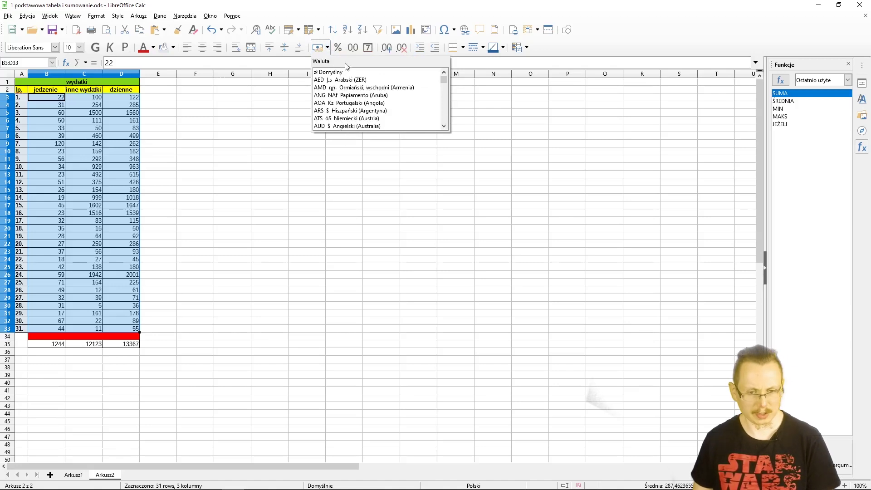
{"action": "left_click_drag", "start_coordinate": [446, 80], "coordinate": [451, 126]}
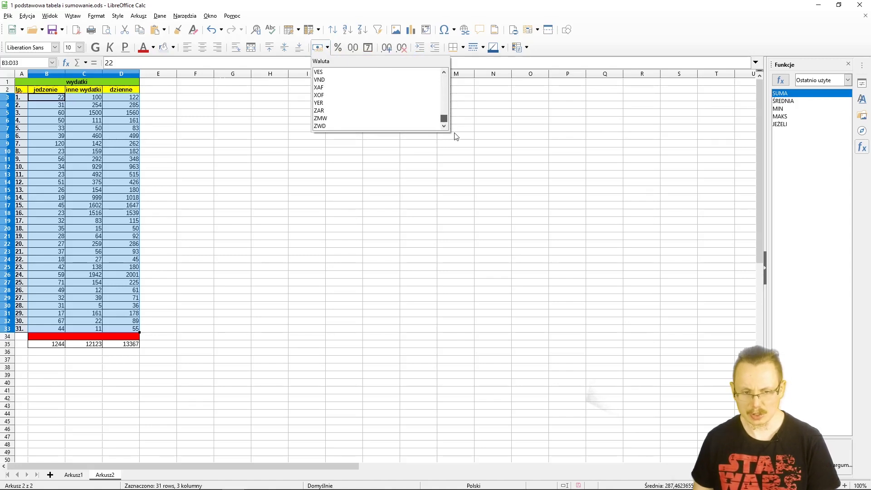
{"action": "left_click_drag", "start_coordinate": [455, 136], "coordinate": [460, 62]}
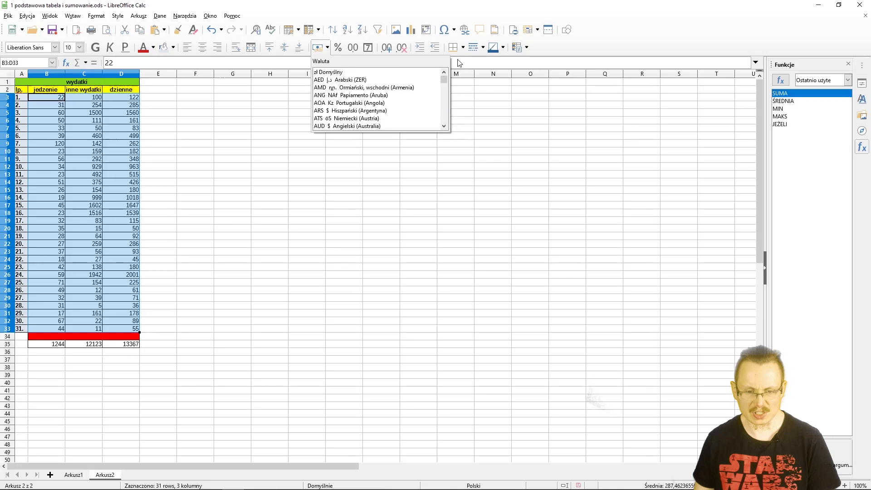
{"action": "left_click", "coordinate": [328, 73]}
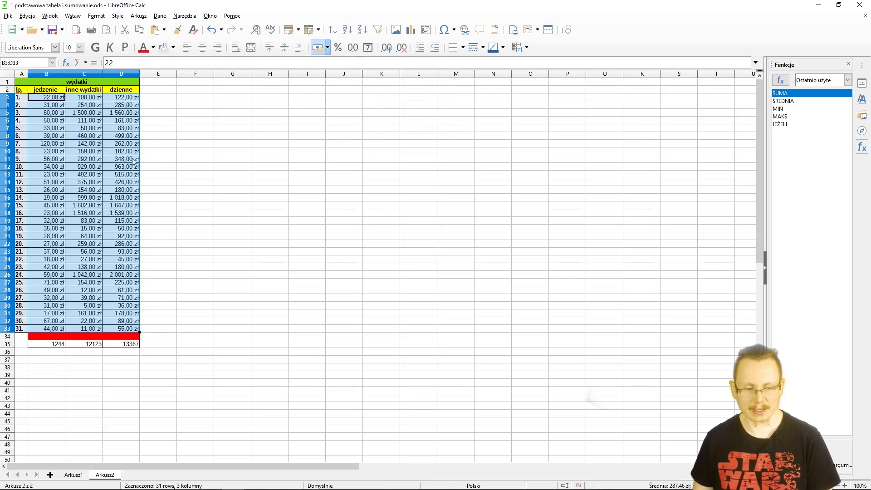
{"action": "left_click", "coordinate": [179, 292]}
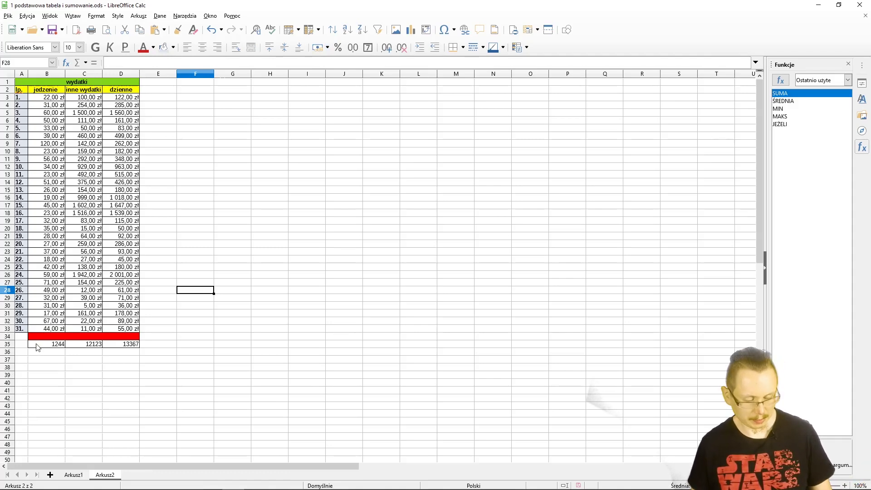
{"action": "key", "text": "ctrl+z"}
- Format B3:D35, values plus totals, as złoty currency
{"action": "left_click_drag", "start_coordinate": [38, 100], "coordinate": [118, 342]}
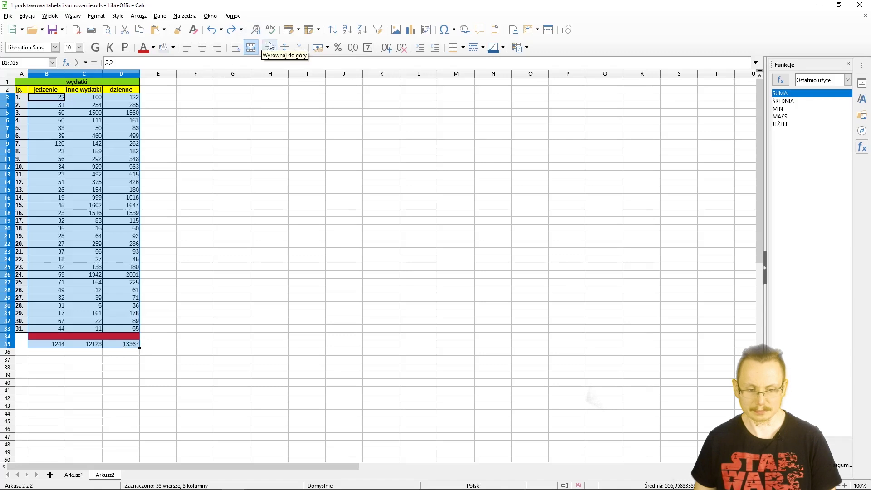
{"action": "left_click", "coordinate": [317, 47]}
{"action": "left_click", "coordinate": [232, 194]}
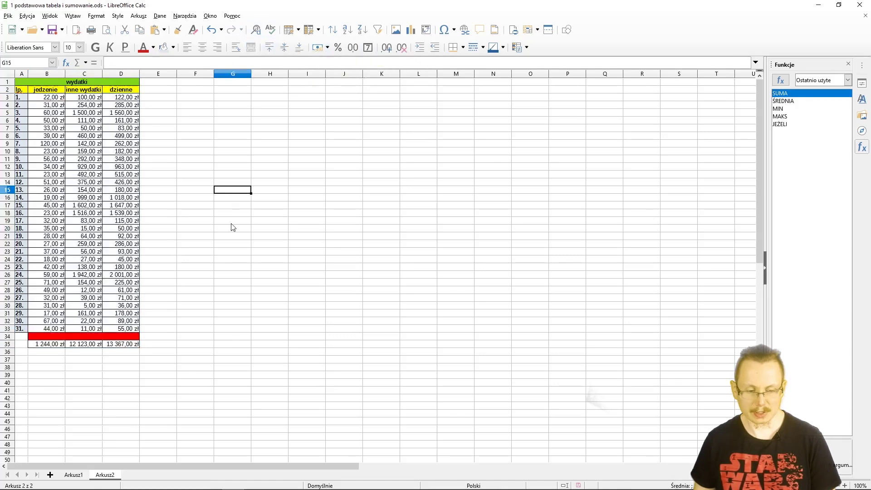
- Type 'razem' into the red merged cell B34
{"action": "left_click", "coordinate": [93, 339]}
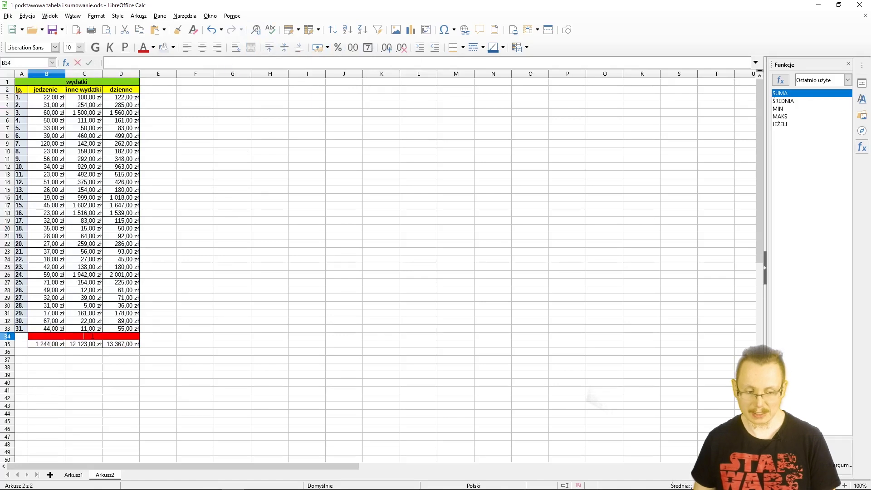
{"action": "type", "text": "razem"}
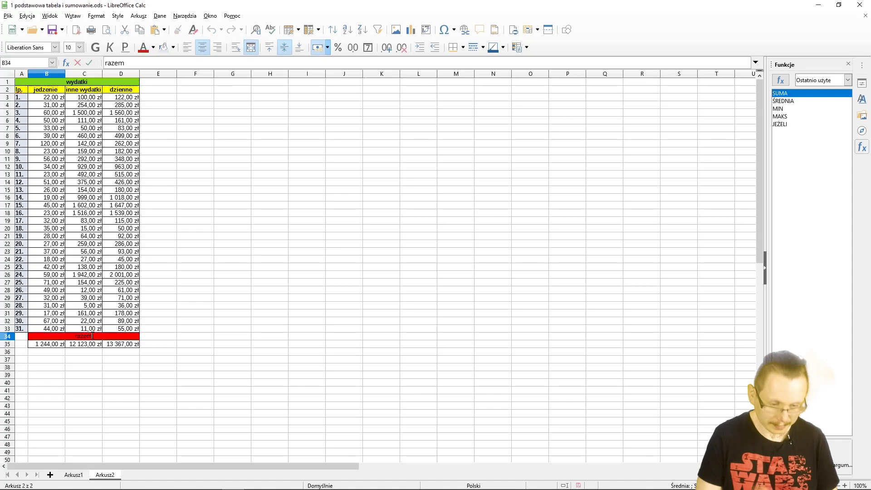